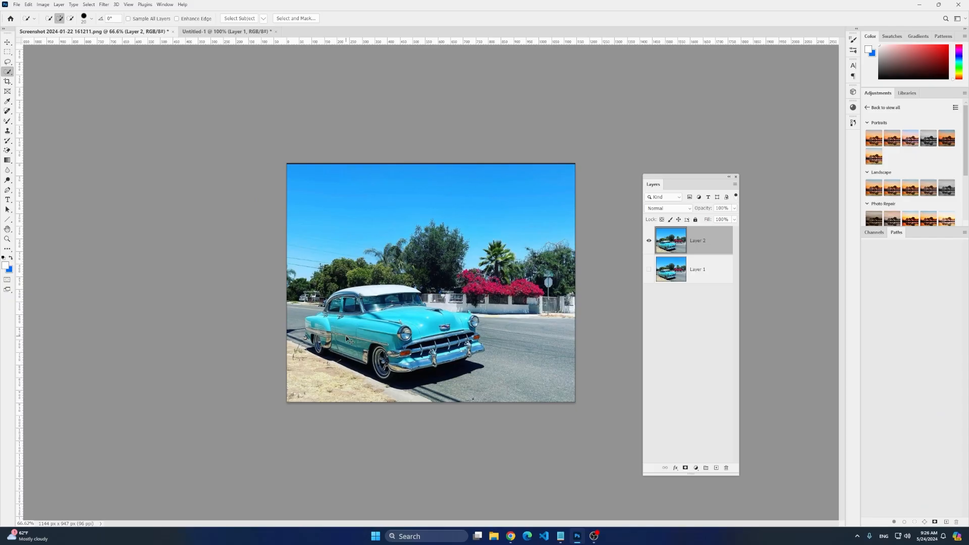
Step: Try a brushed quick selection over the turquoise car and clear that selection
click(17, 111)
mouse_move(338, 334)
mouse_down()
mouse_move(360, 341)
mouse_move(378, 322)
mouse_move(434, 325)
mouse_up()
alt+scroll(364, 333, up, 5)
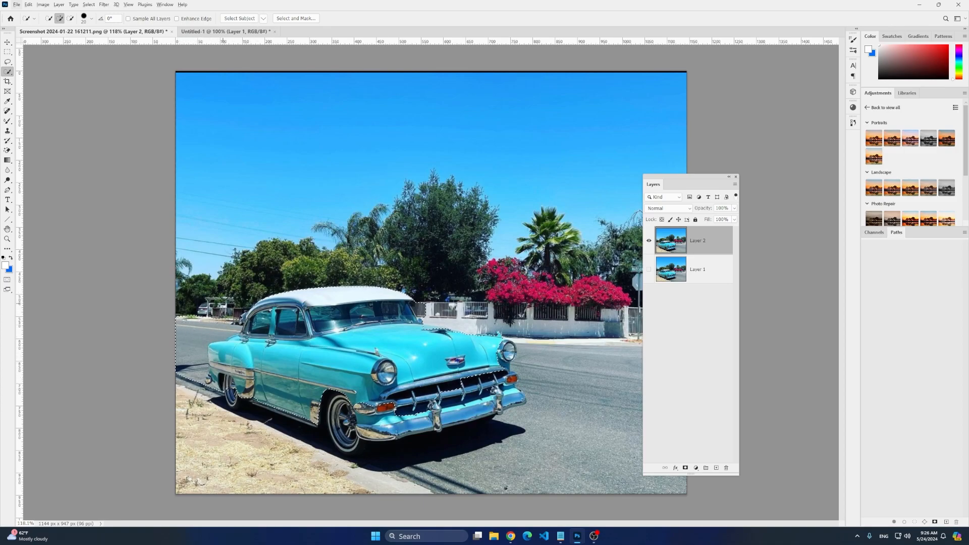
key(ctrl+plus)
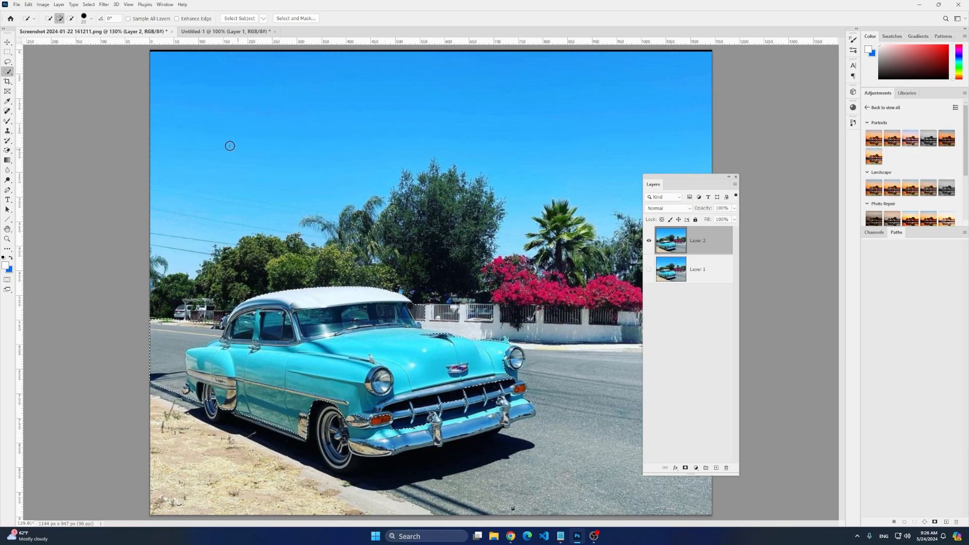
click(8, 61)
key(ctrl+d)
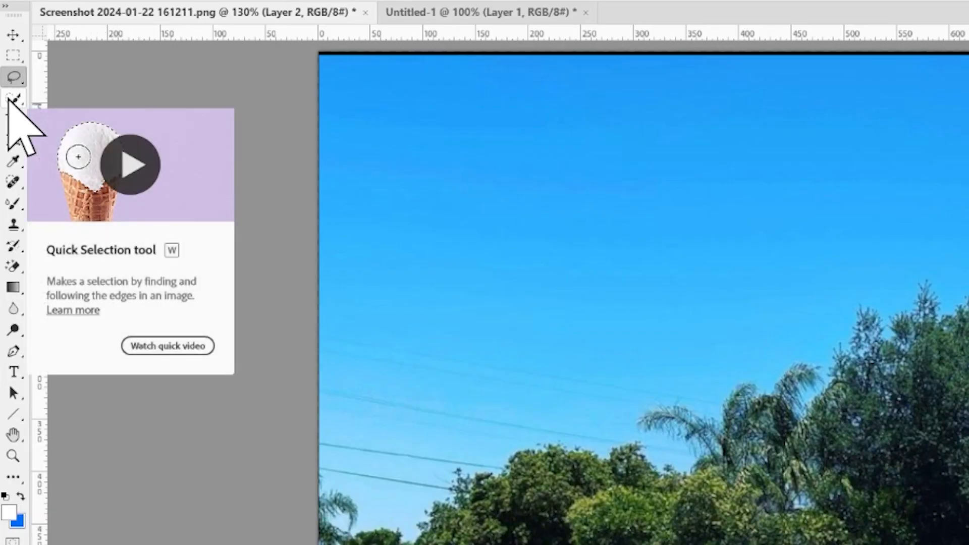
Step: Select the whole turquoise car with the Object Selection tool
right_click(8, 99)
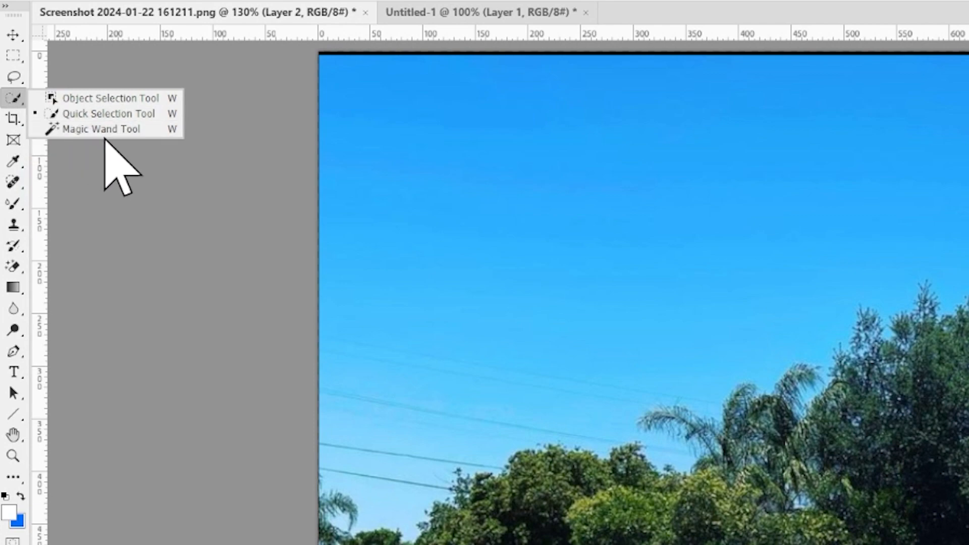
click(76, 101)
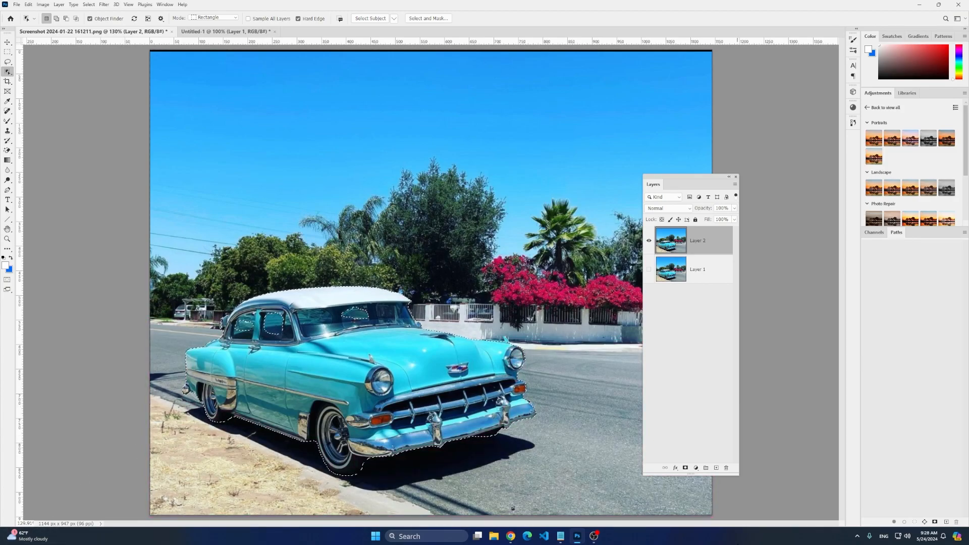
Step: Examine the car selection's outline closely, including the wheels, side windows and windshield
scroll(384, 402, up, 7)
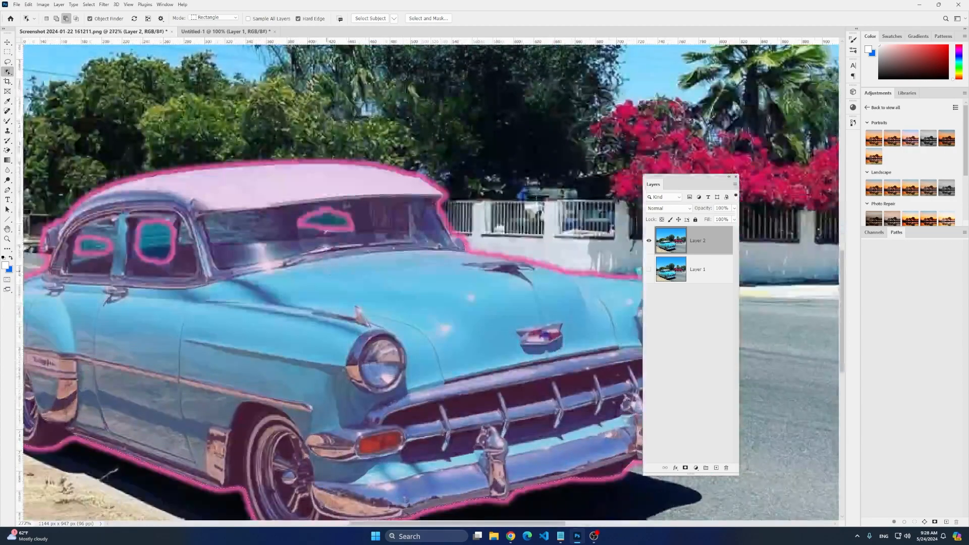
scroll(327, 274, down, 3)
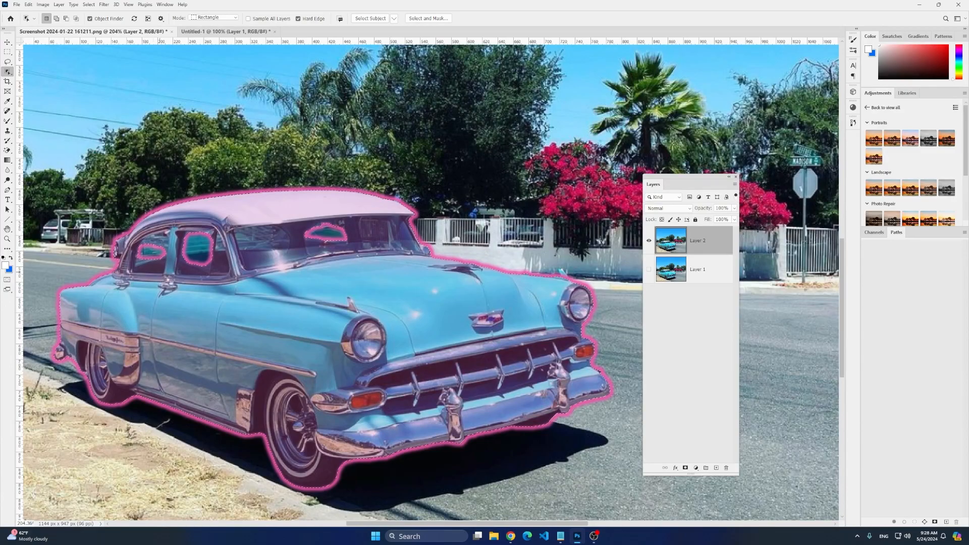
scroll(196, 268, down, 2)
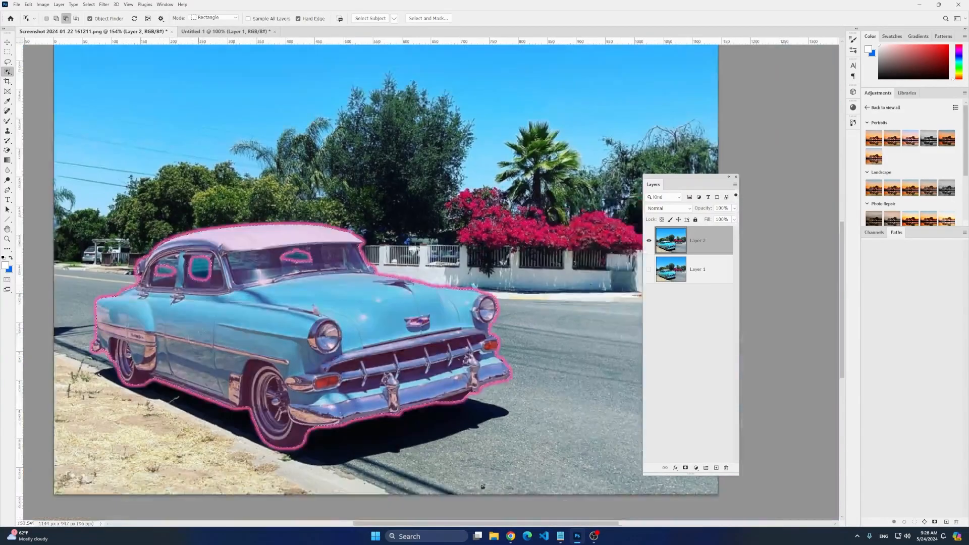
scroll(158, 291, up, 4)
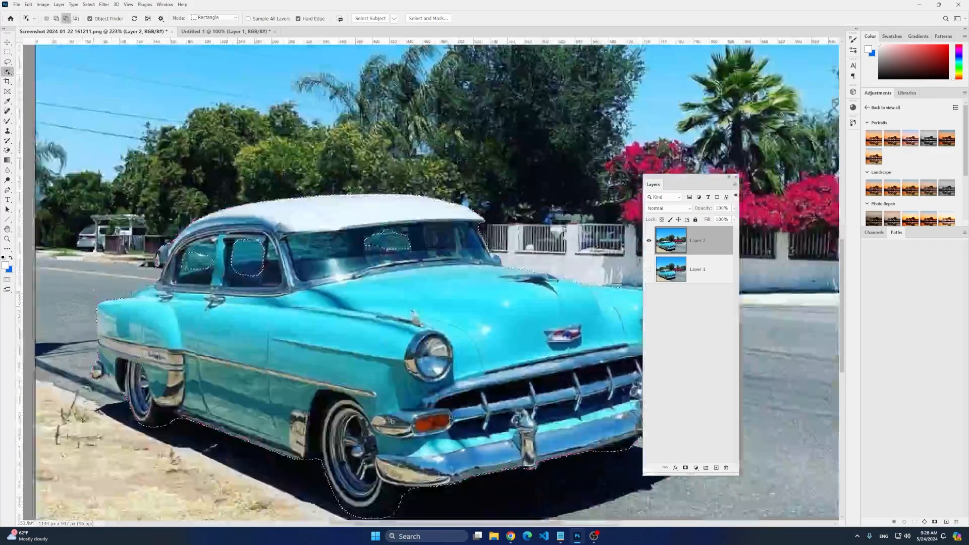
scroll(229, 227, up, 1)
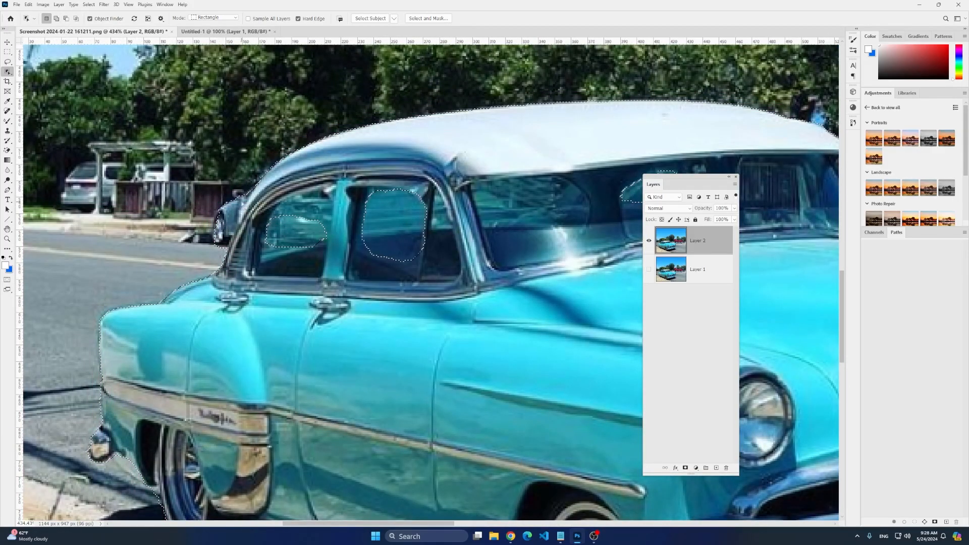
scroll(227, 247, down, 5)
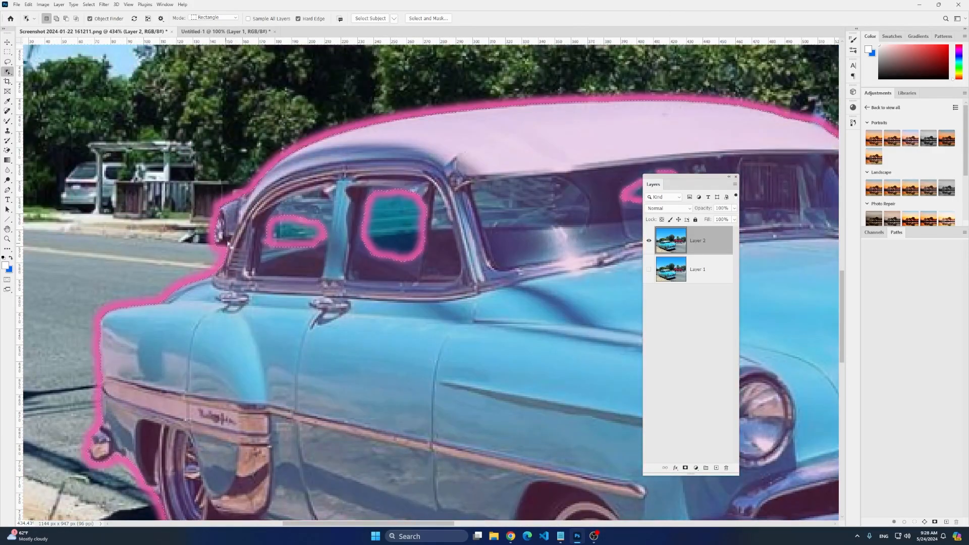
scroll(249, 234, down, 3)
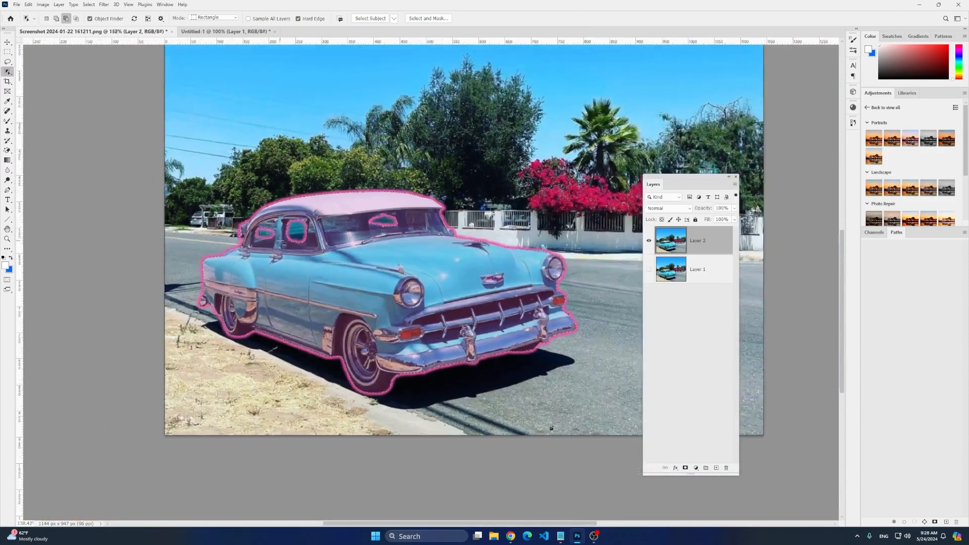
scroll(437, 276, down, 2)
scroll(256, 355, up, 2)
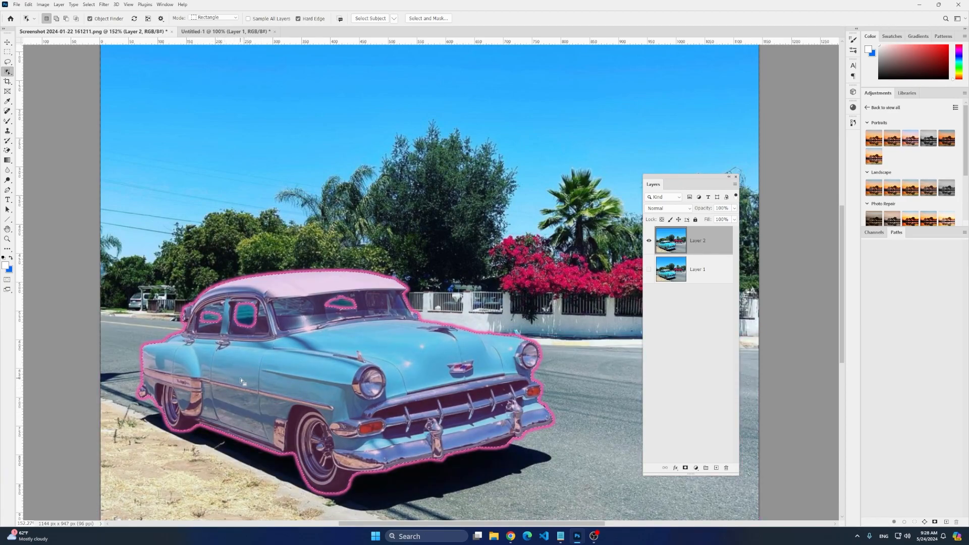
scroll(242, 381, down, 3)
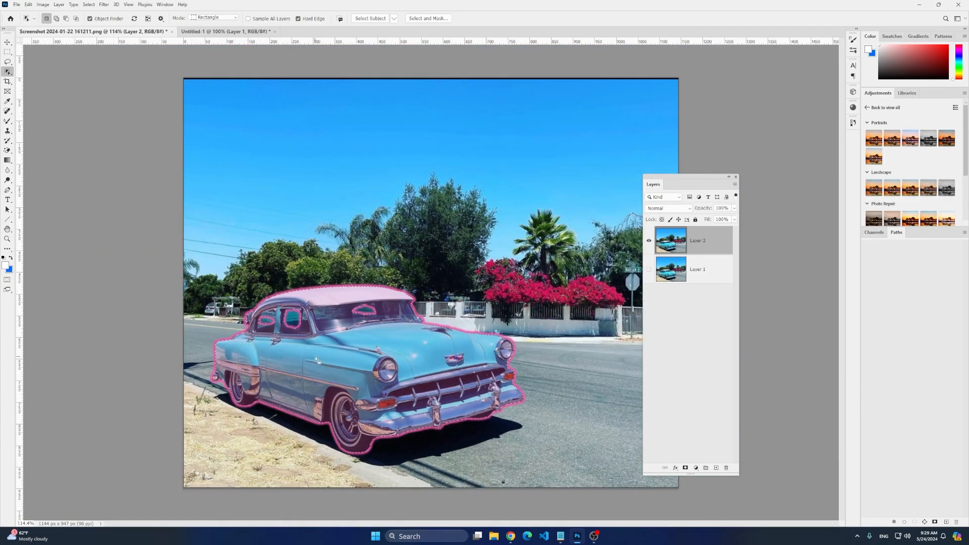
click(317, 359)
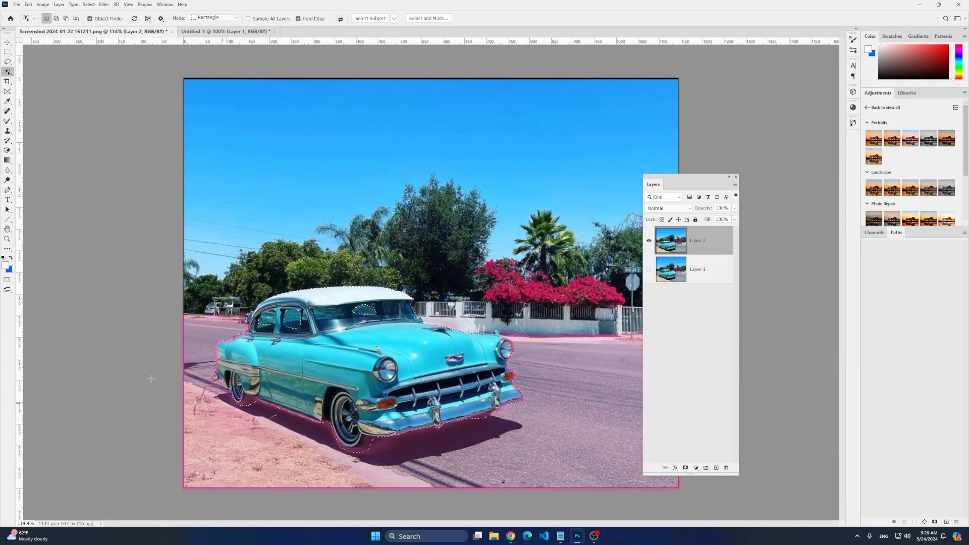
scroll(84, 248, up, 5)
scroll(65, 229, down, 2)
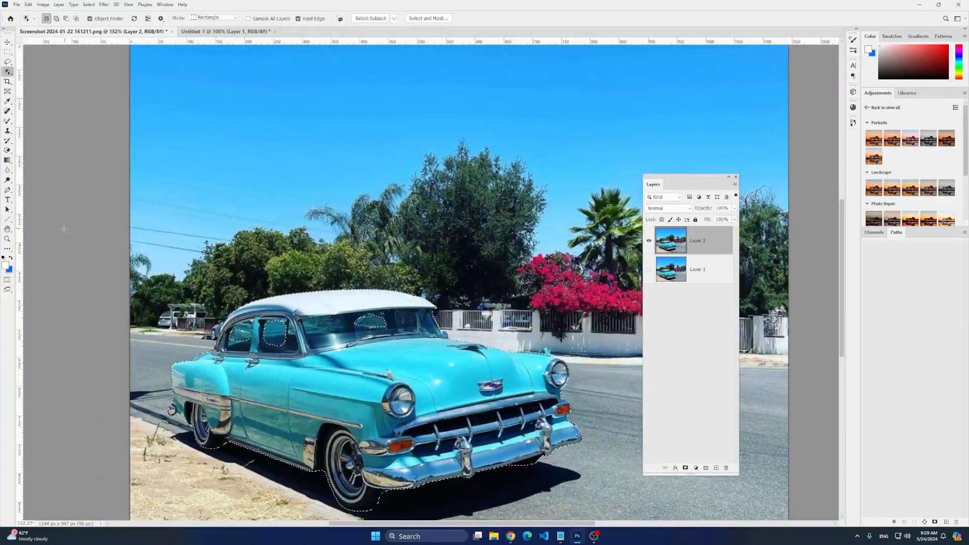
scroll(70, 237, down, 3)
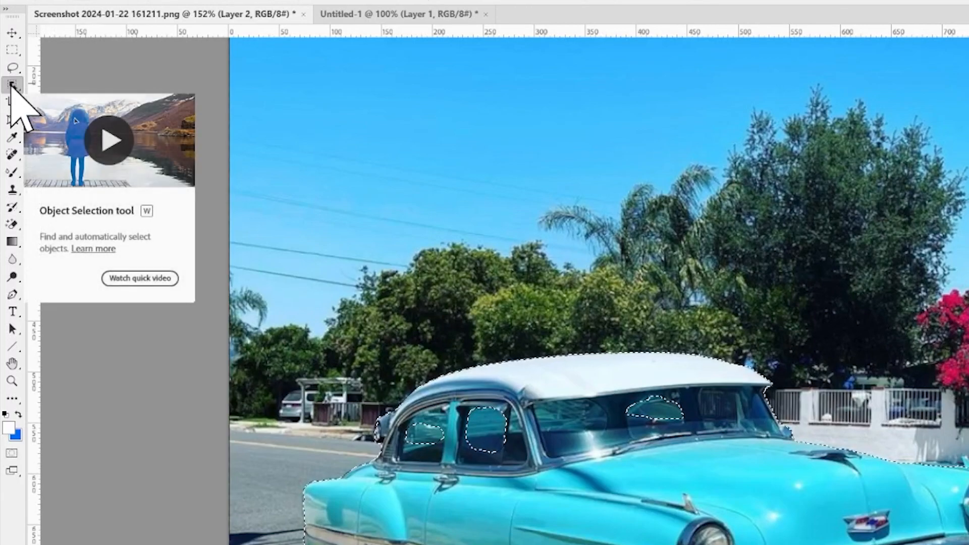
Step: Add the unselected areas in the two side windows and the windshield to the car selection with the Quick Selection tool
right_click(7, 71)
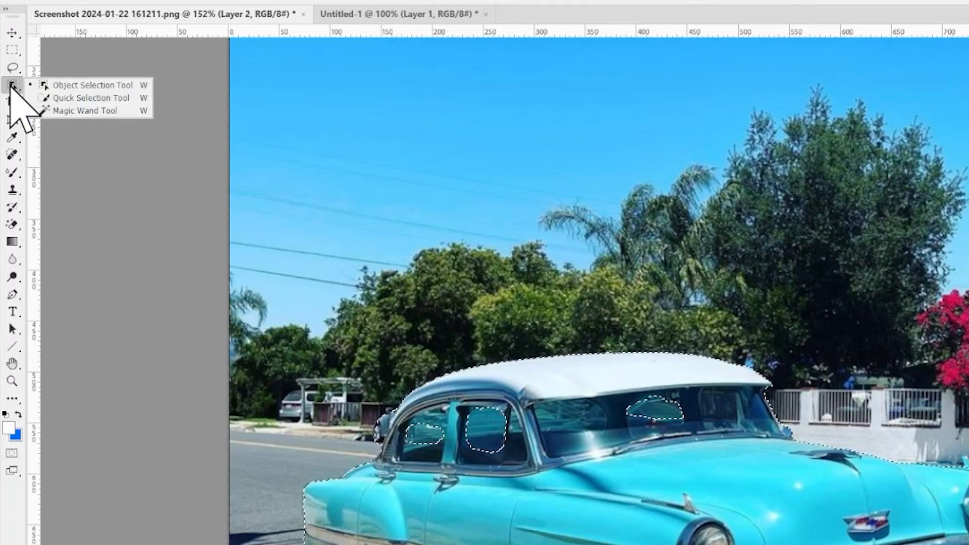
click(84, 99)
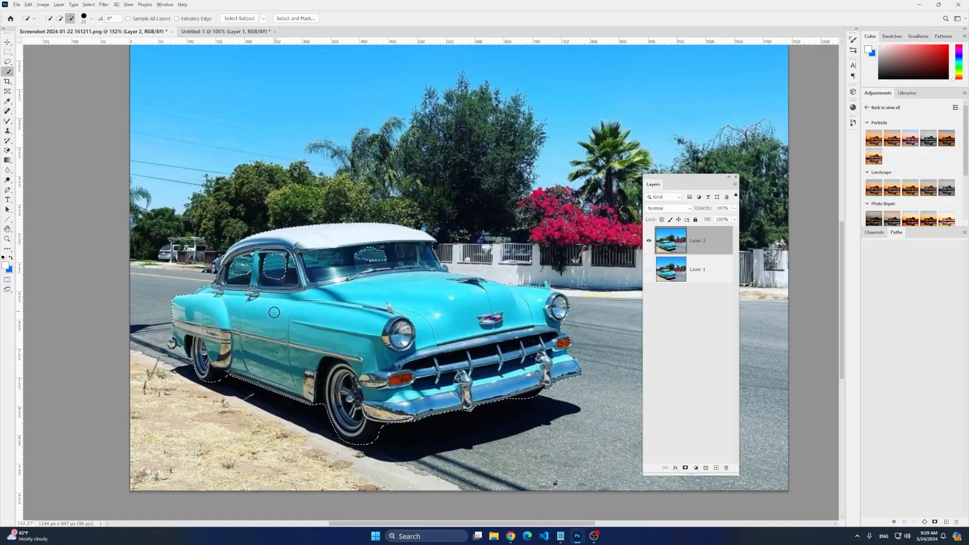
scroll(276, 311, up, 3)
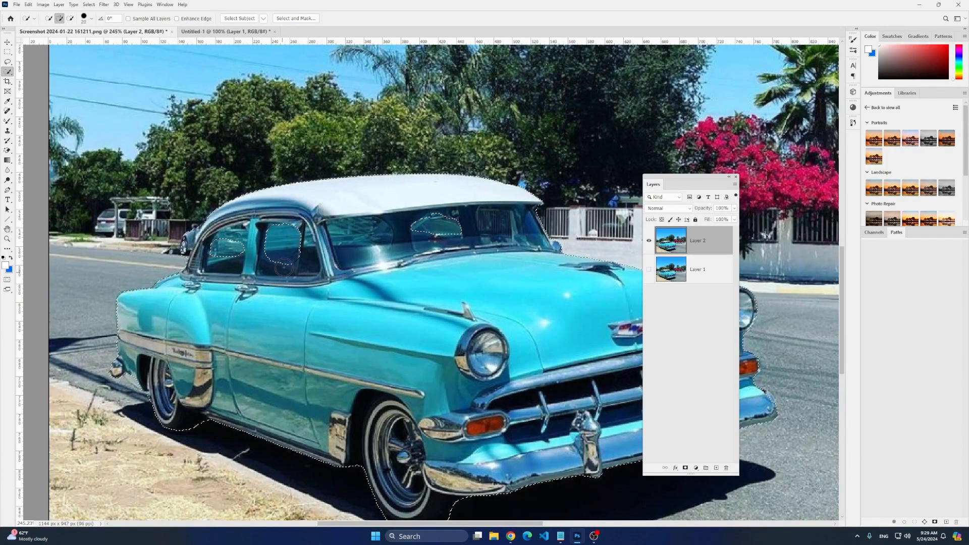
drag(296, 227, 280, 265)
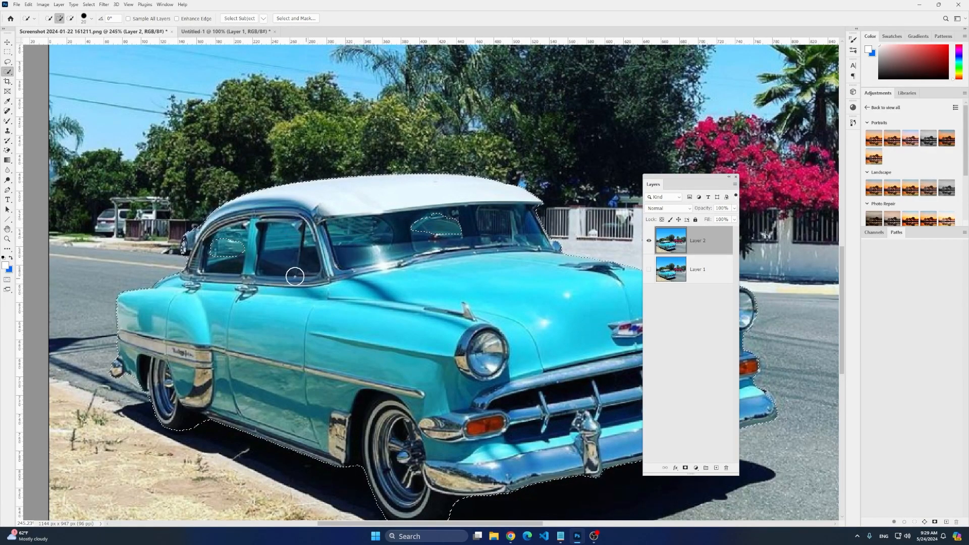
drag(246, 245, 234, 270)
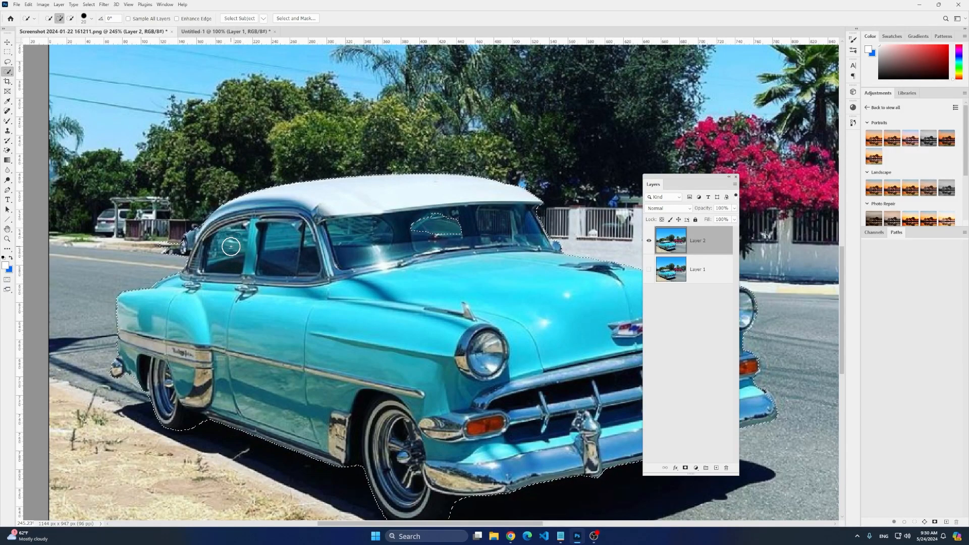
mouse_move(448, 228)
mouse_down()
mouse_move(413, 229)
mouse_move(465, 227)
mouse_up()
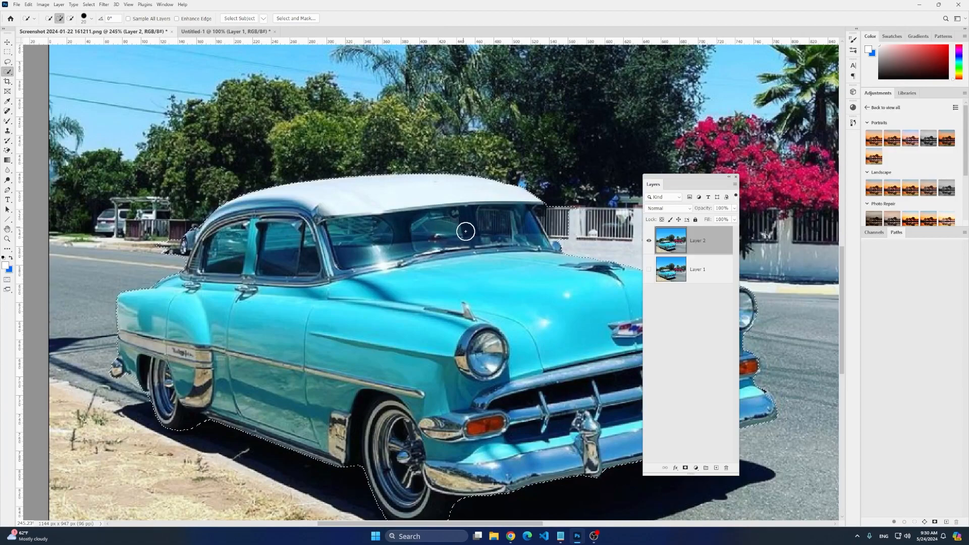
Step: Dock the floating Layers panel beside the other panels and collapse it to clear the view of the car
scroll(464, 209, down, 2)
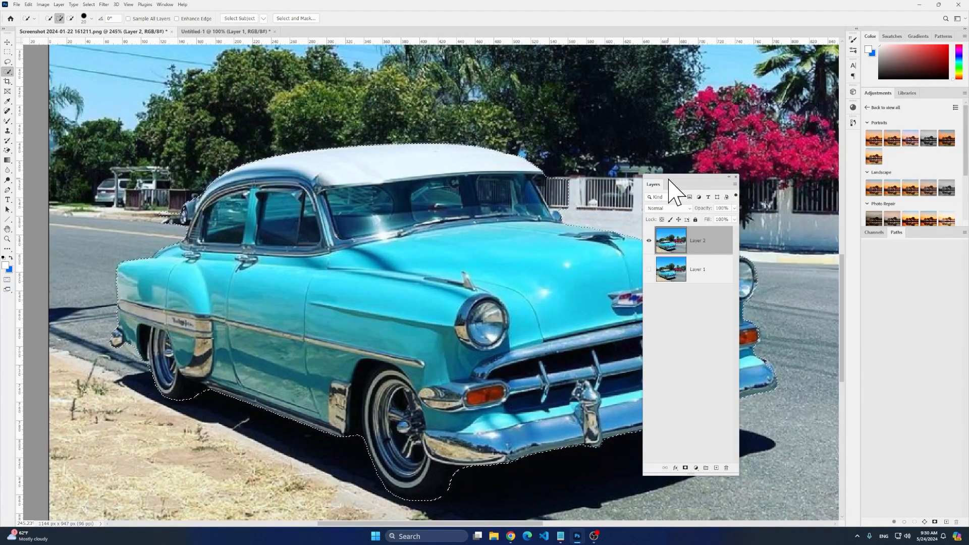
drag(673, 188, 847, 204)
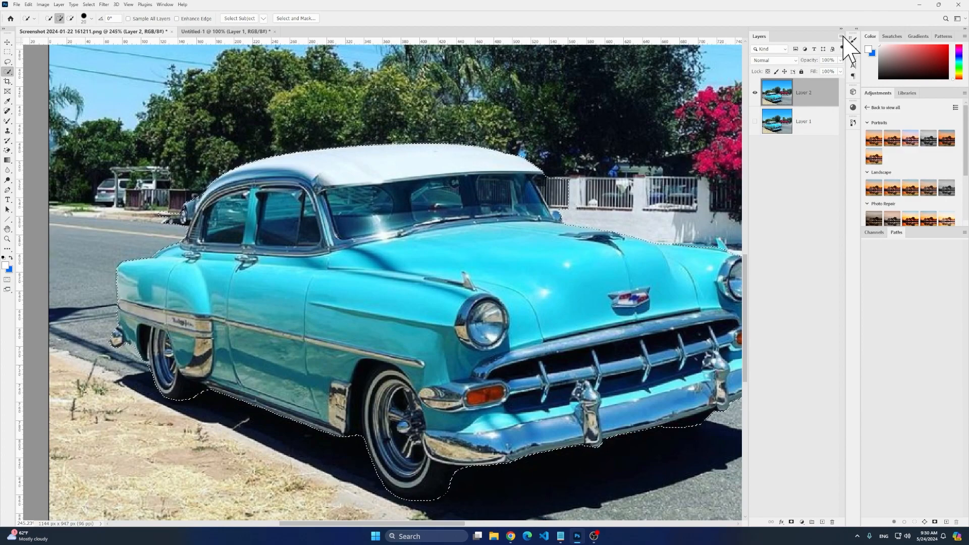
click(841, 28)
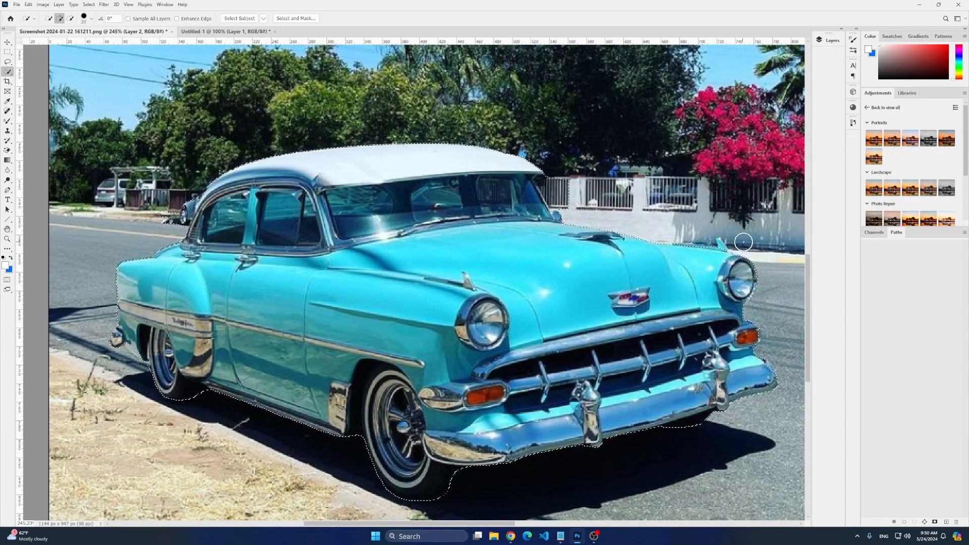
Step: Add the small turquoise fin above the far headlight to the selection using a much smaller Quick Selection brush
scroll(731, 247, up, 2)
scroll(757, 240, up, 3)
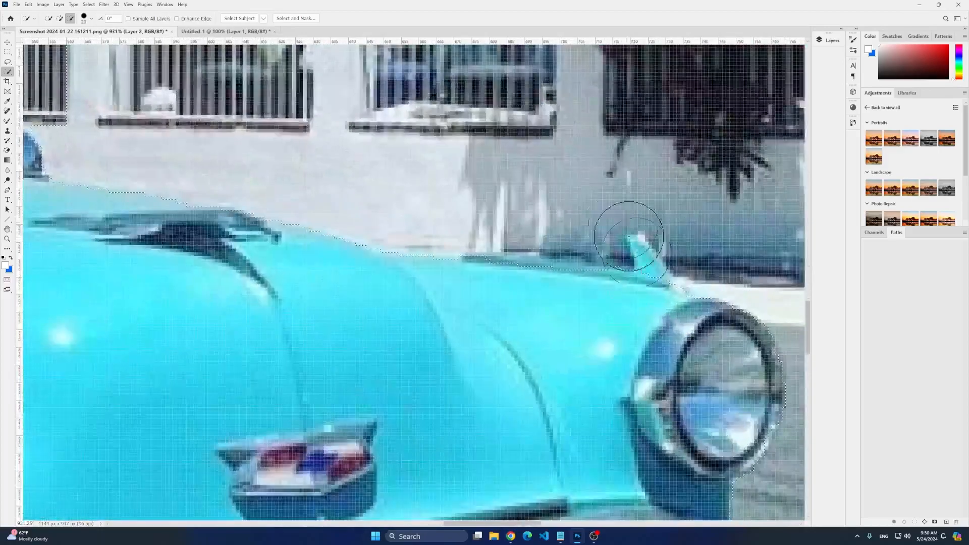
scroll(526, 314, down, 1)
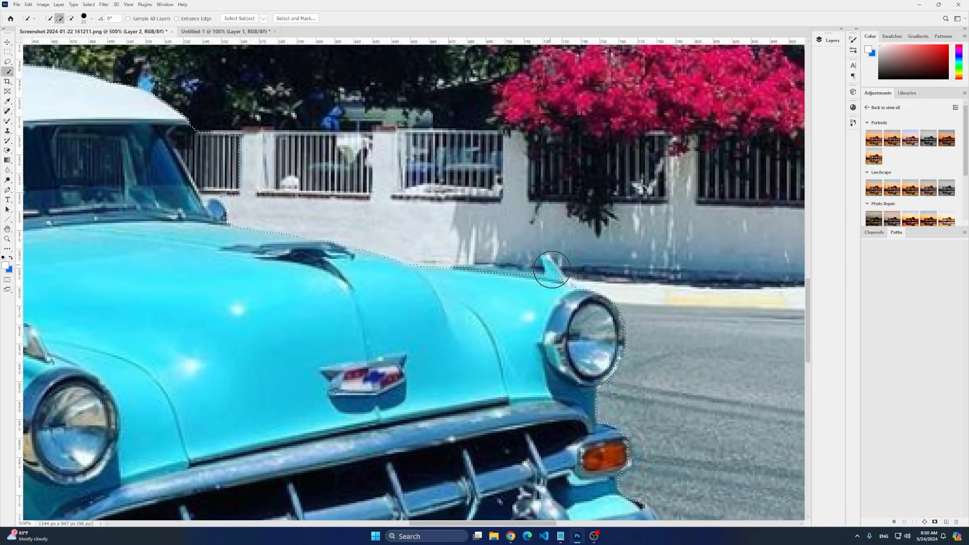
key(alt)
scroll(533, 271, up, 6)
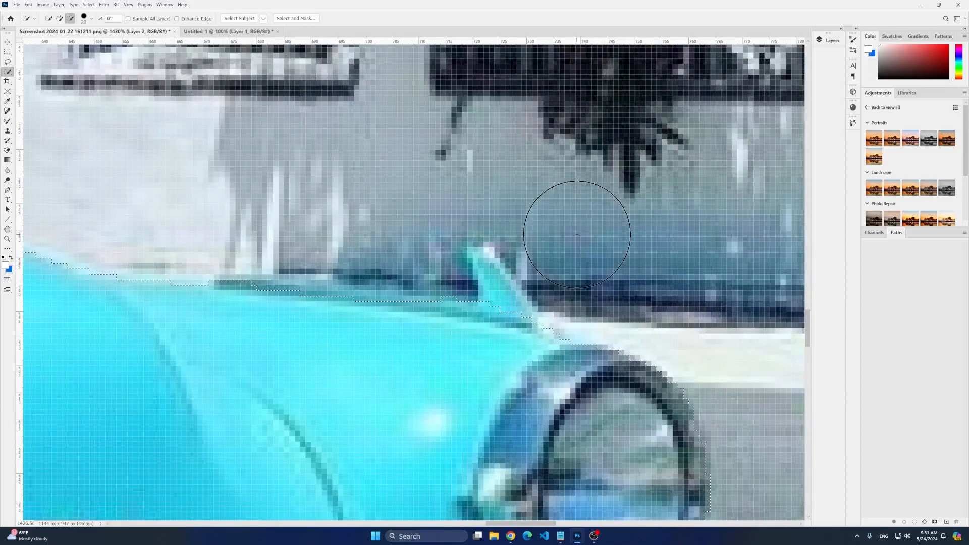
scroll(571, 240, up, 1)
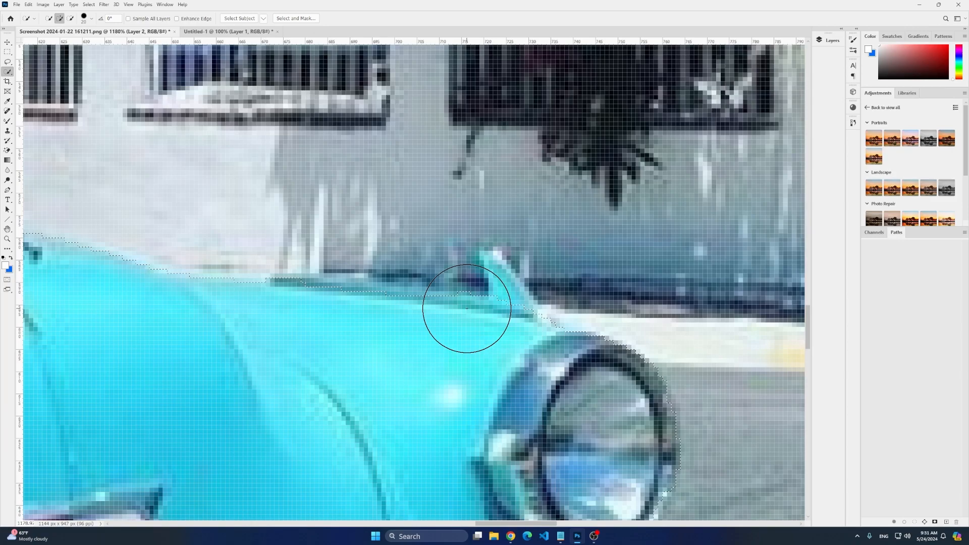
key(bracketleft)
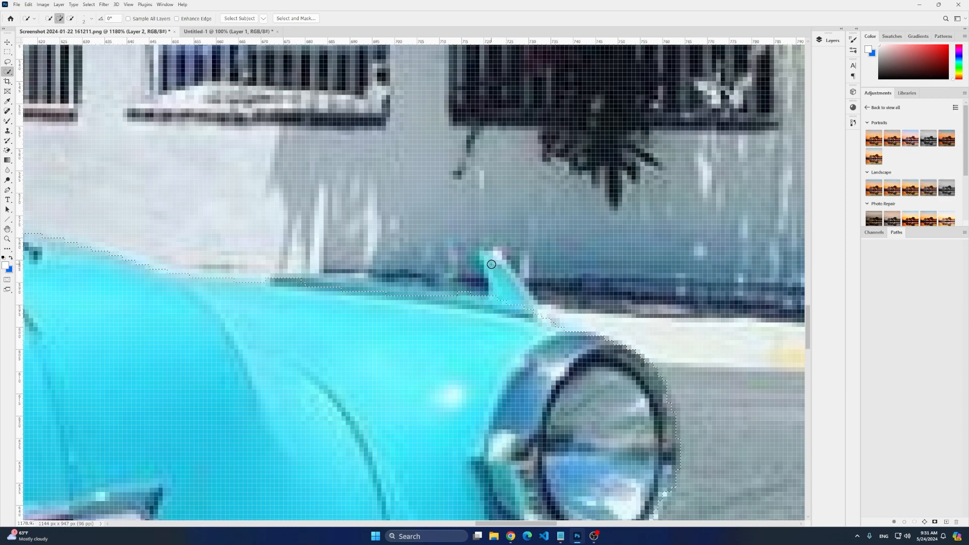
mouse_move(500, 275)
mouse_down()
mouse_move(524, 337)
mouse_move(501, 292)
mouse_move(507, 321)
mouse_up()
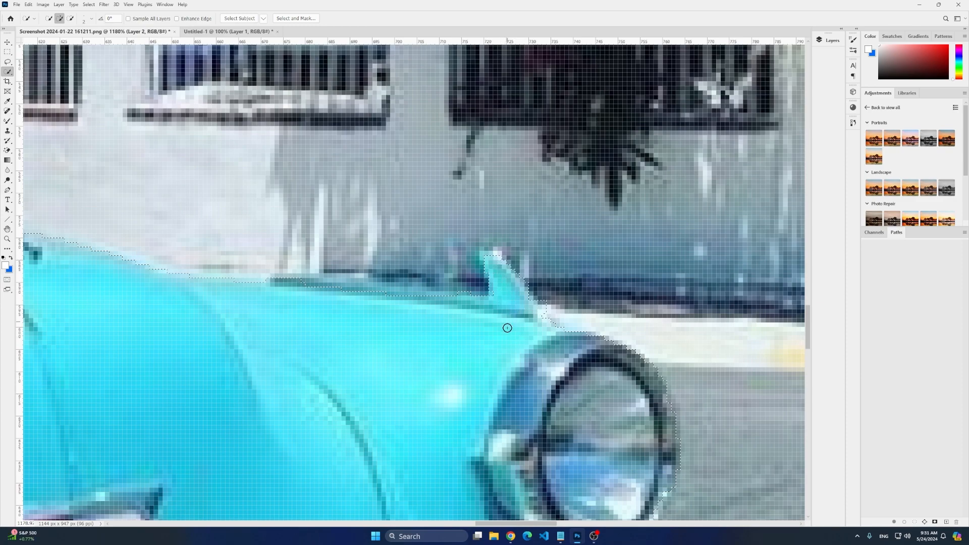
Step: Subtract the stray background pixels around the small fin above the far headlight from the selection with the Quick Selection tool
scroll(502, 314, down, 9)
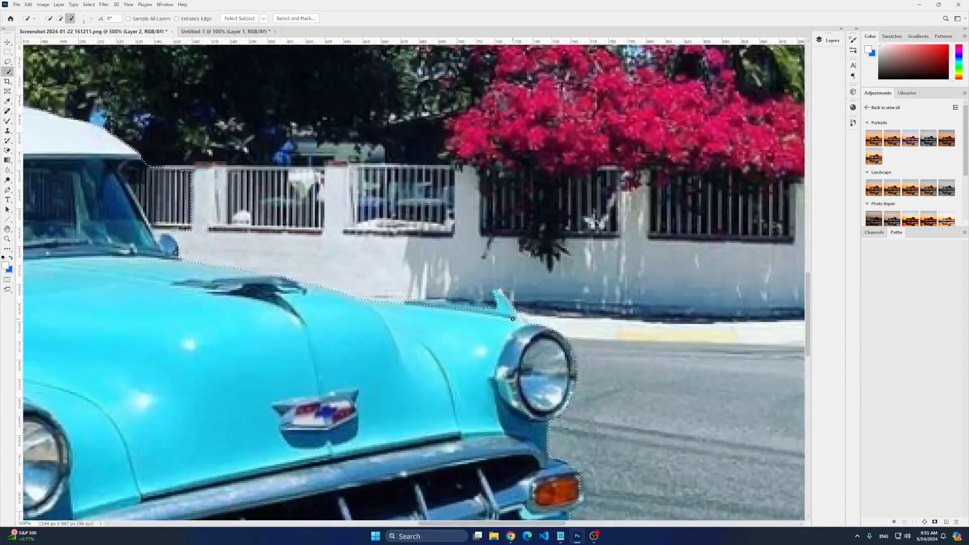
scroll(526, 323, up, 6)
scroll(526, 323, down, 3)
scroll(560, 333, up, 8)
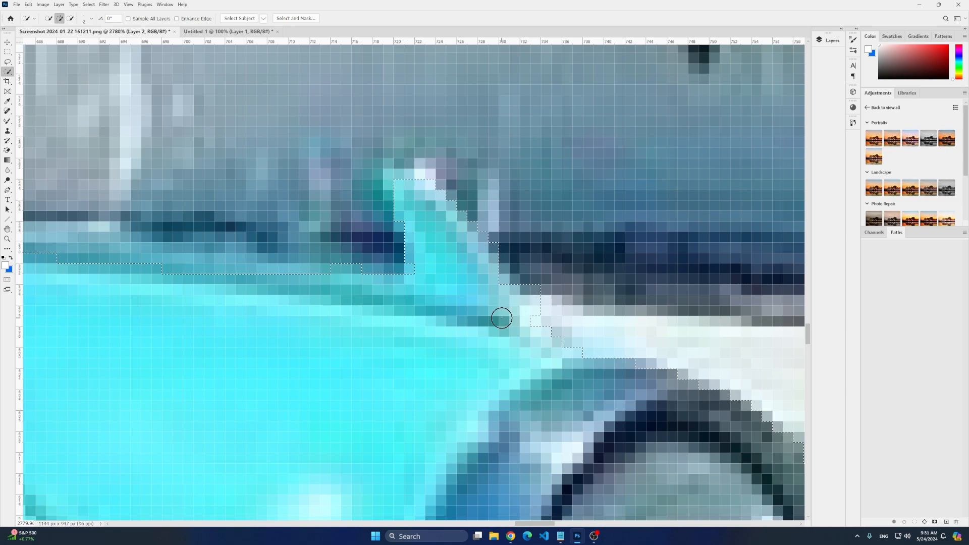
key(alt)
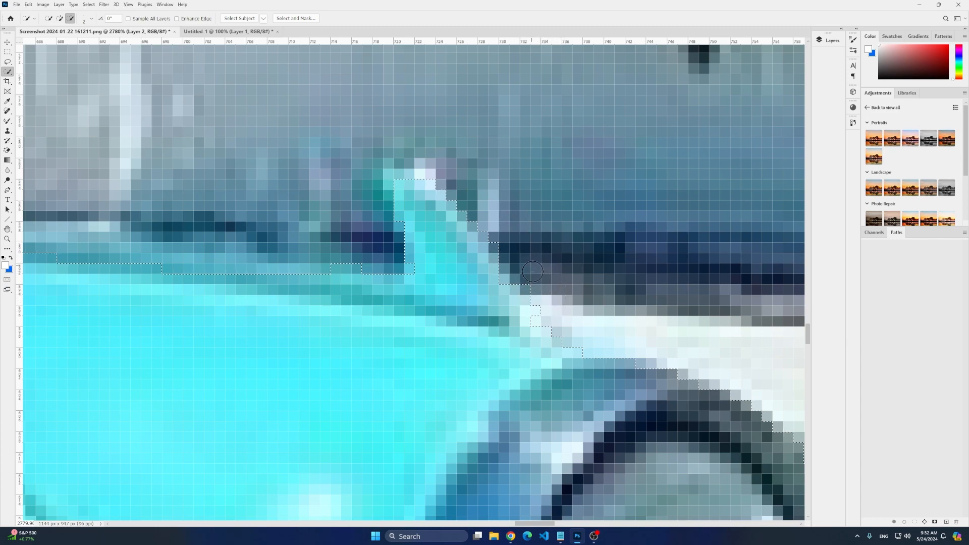
scroll(560, 315, down, 6)
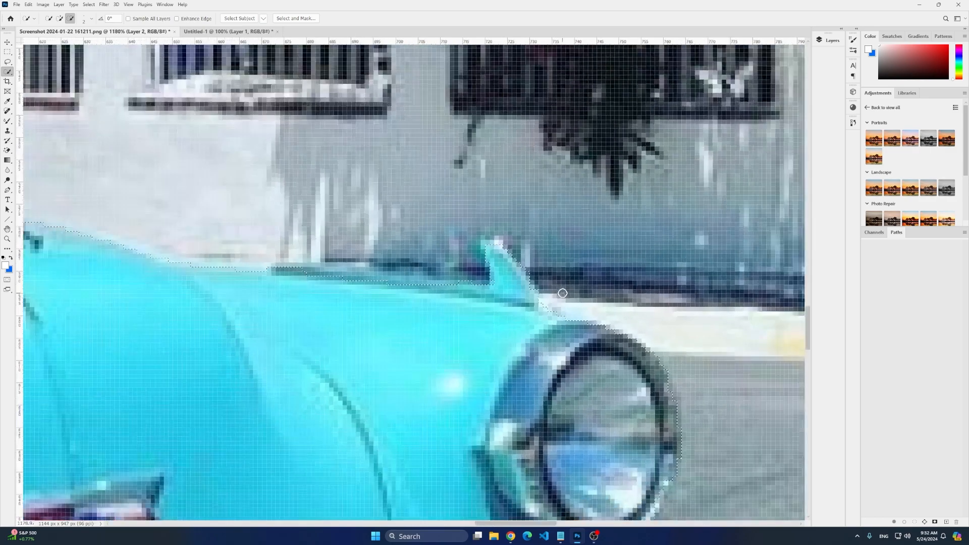
scroll(553, 281, up, 3)
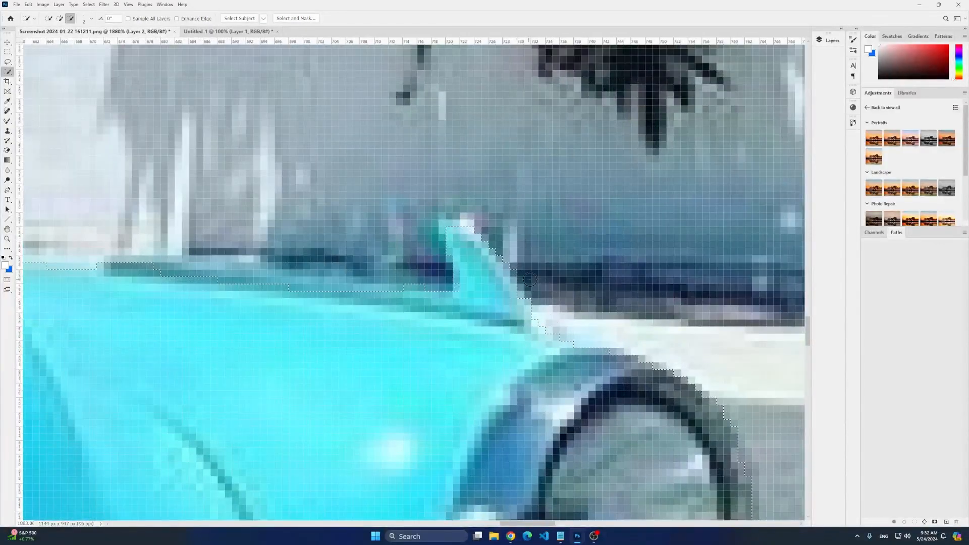
scroll(509, 248, up, 1)
scroll(517, 272, up, 3)
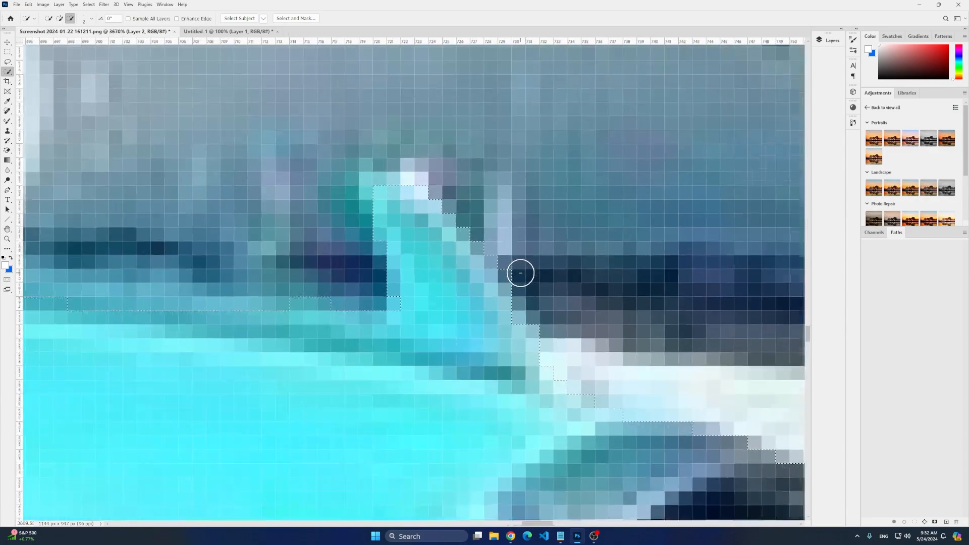
click(524, 288)
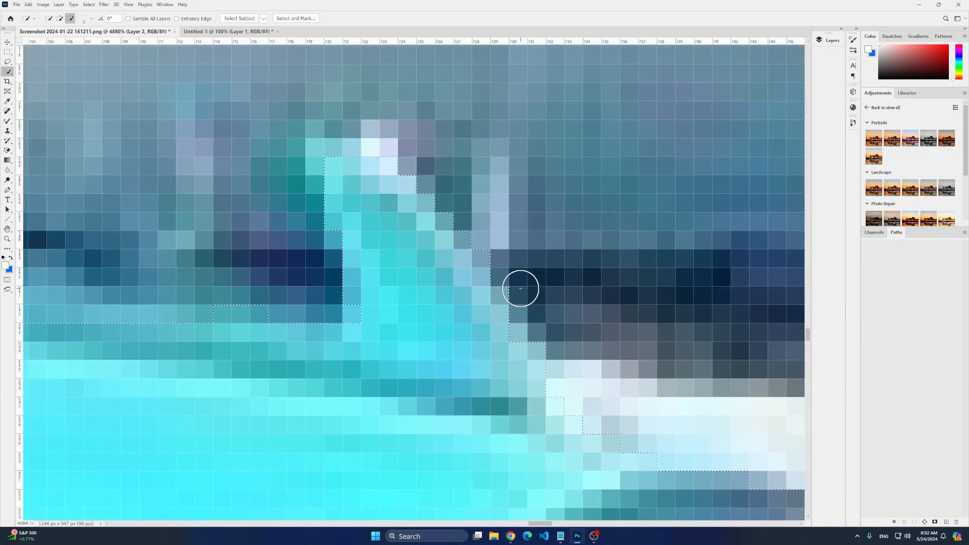
click(234, 298)
Step: Subtract the thin background strip along the hood's upper edge beside the fin from the car selection
scroll(238, 280, down, 6)
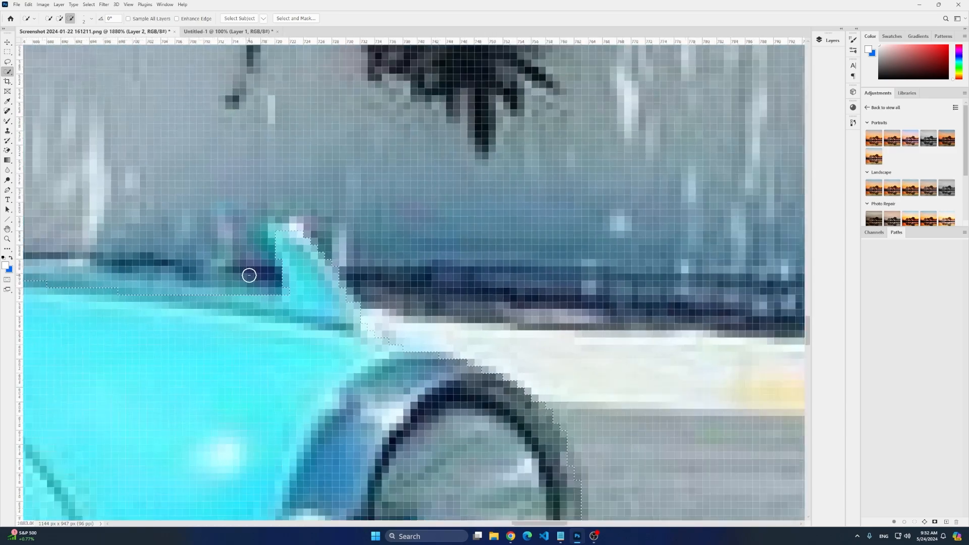
scroll(243, 276, down, 2)
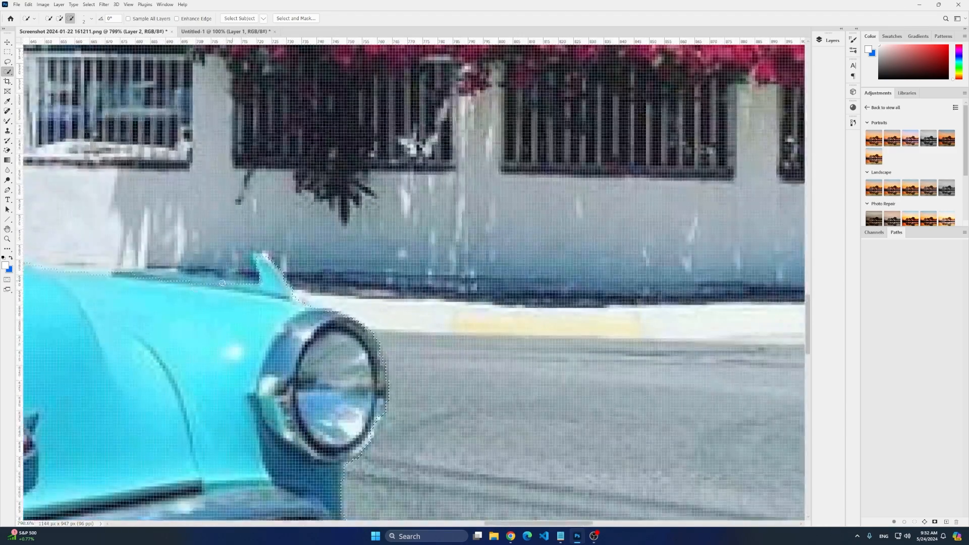
scroll(90, 279, up, 3)
scroll(89, 279, up, 1)
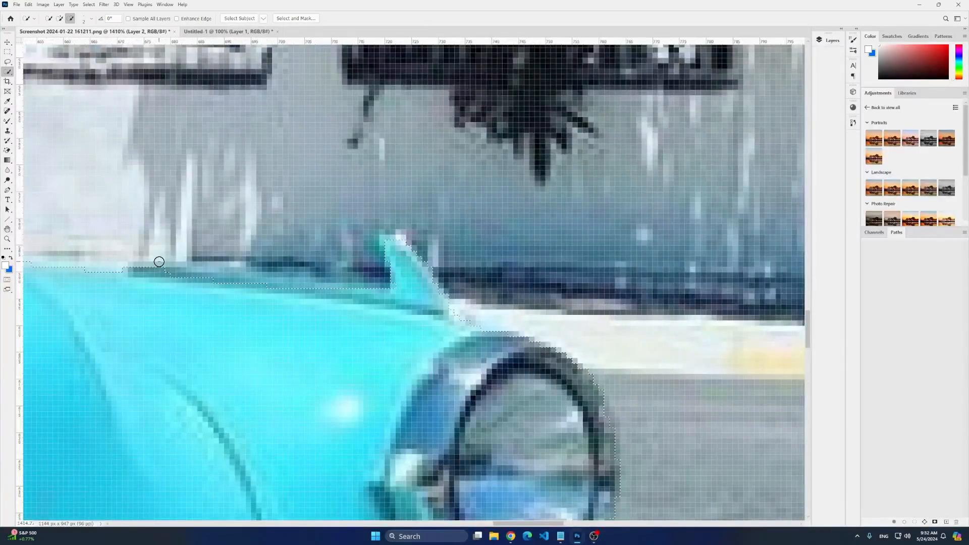
scroll(159, 261, up, 3)
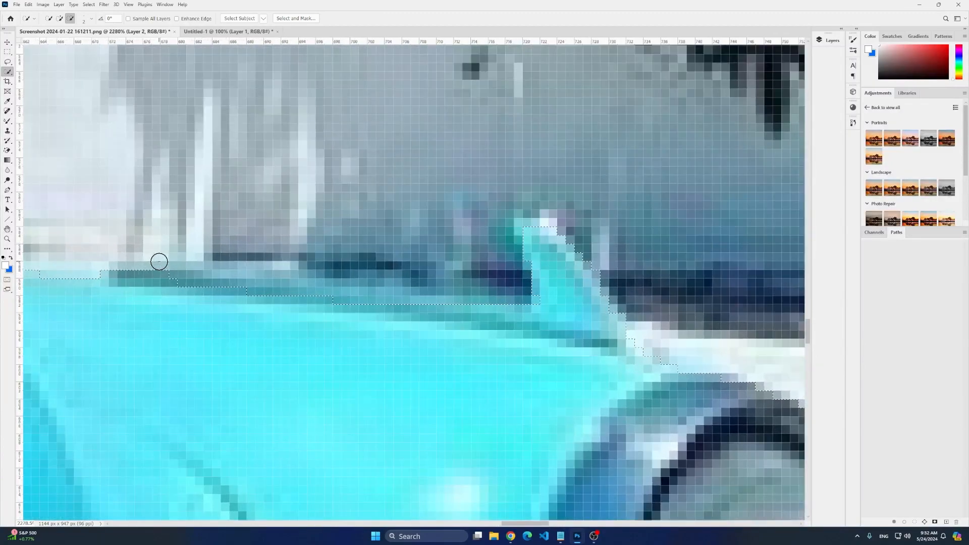
scroll(159, 261, up, 3)
key(alt)
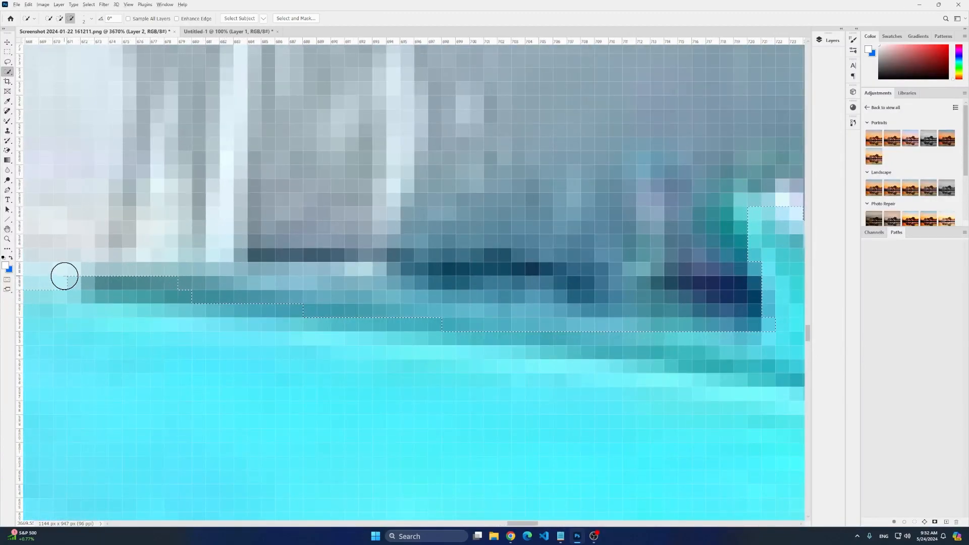
mouse_move(196, 271)
mouse_down()
mouse_move(67, 271)
mouse_move(129, 267)
mouse_move(205, 281)
mouse_up()
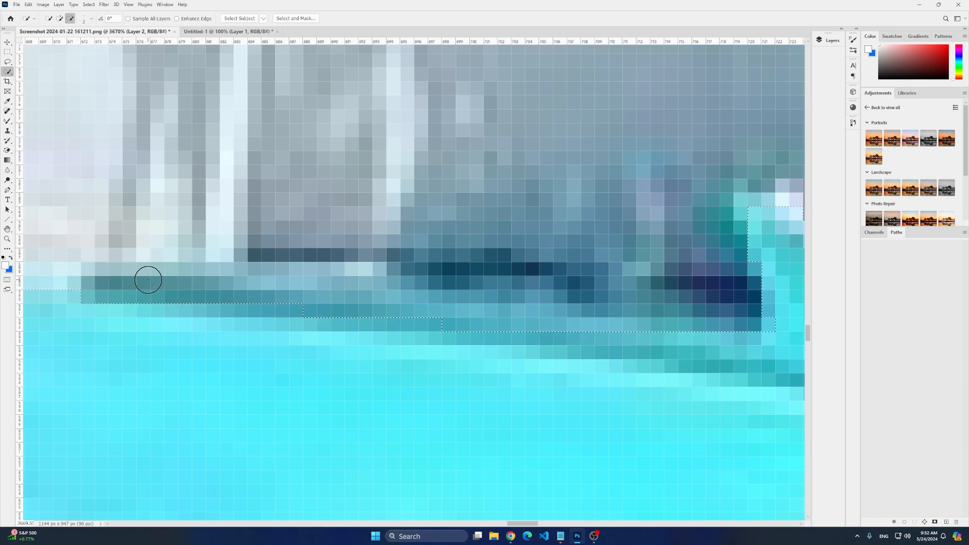
Step: Subtract the parked car and pavement behind the turquoise car's rear window pillar from the selection with the Quick Selection tool
scroll(156, 282, down, 10)
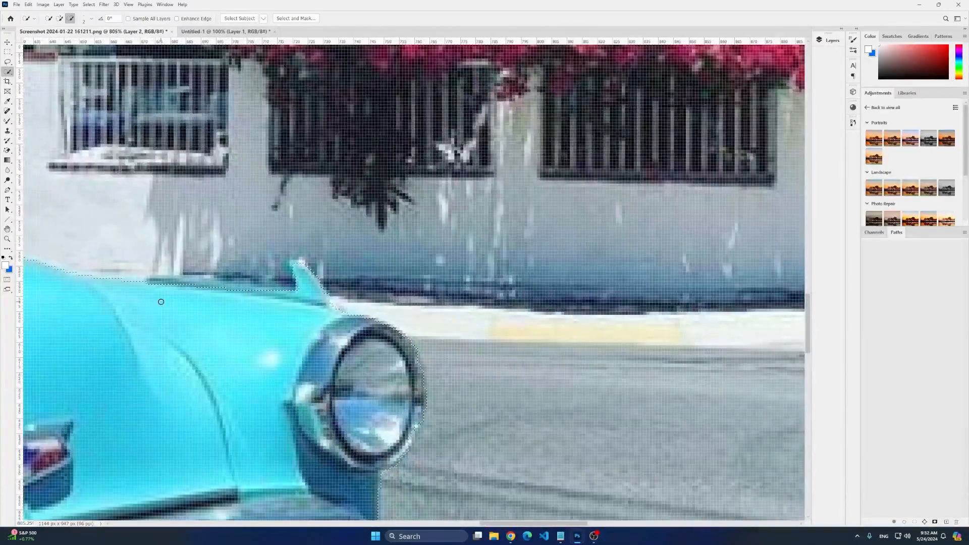
scroll(161, 302, down, 12)
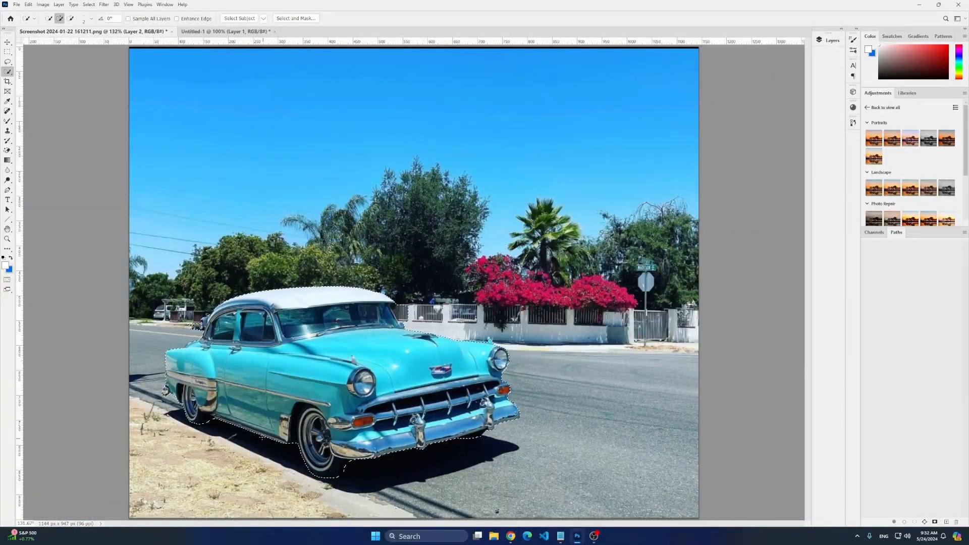
scroll(172, 353, up, 8)
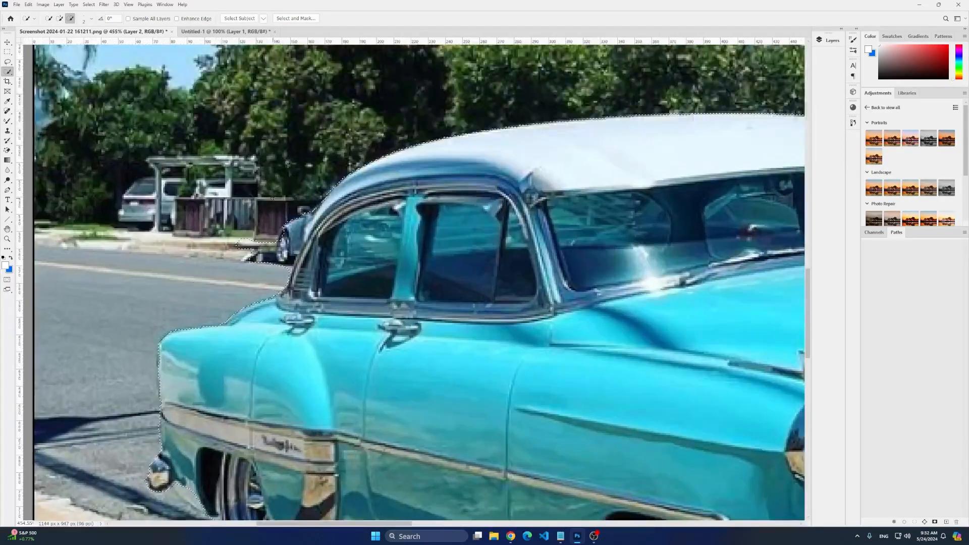
scroll(273, 198, up, 4)
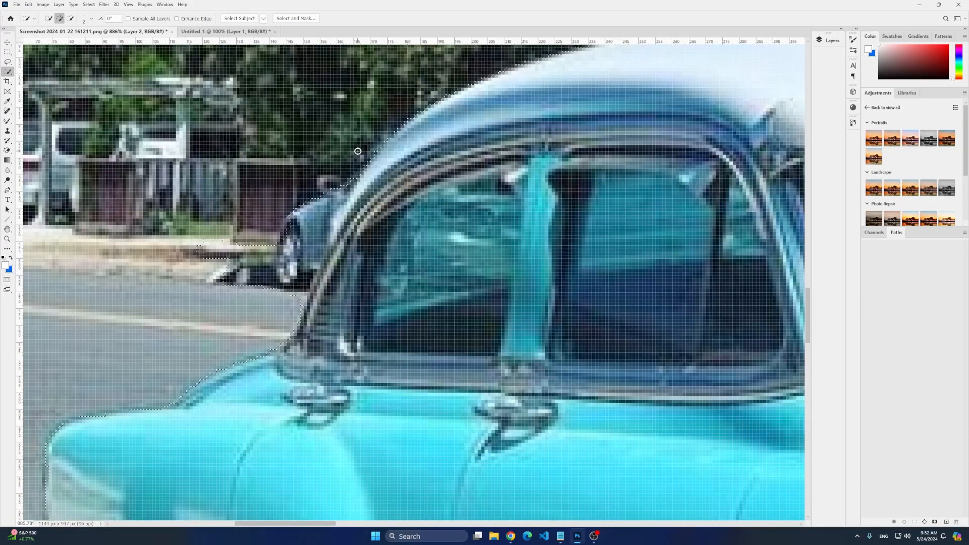
key(alt)
scroll(243, 268, up, 2)
drag(204, 235, 303, 209)
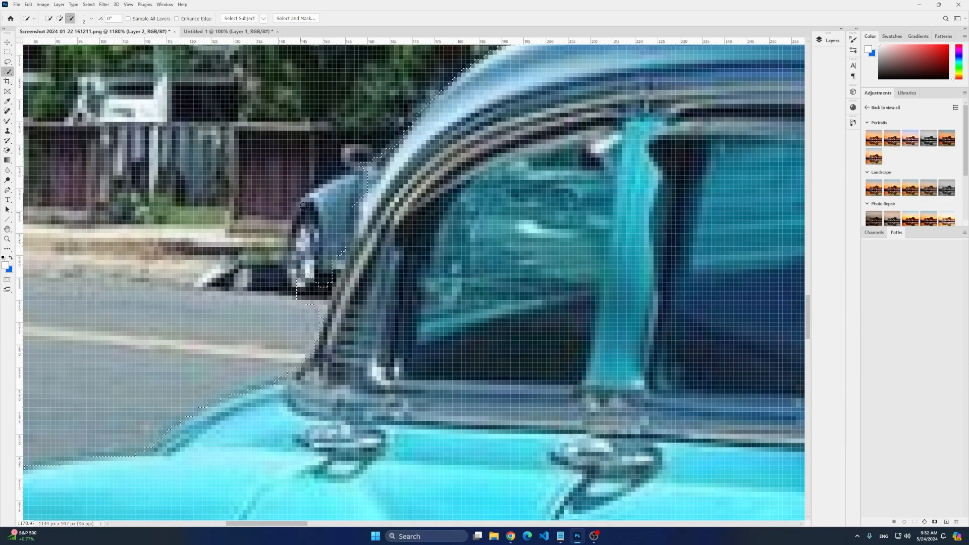
drag(407, 102, 404, 113)
drag(352, 197, 394, 139)
scroll(345, 272, up, 2)
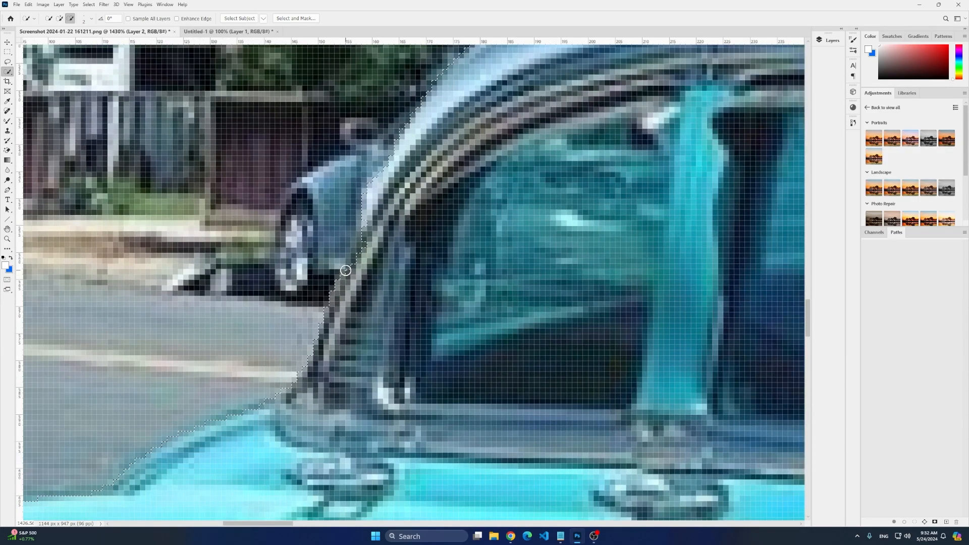
Step: Examine the cleaned selection outline along the rear window pillar, then around the rest of the car
scroll(368, 225, down, 5)
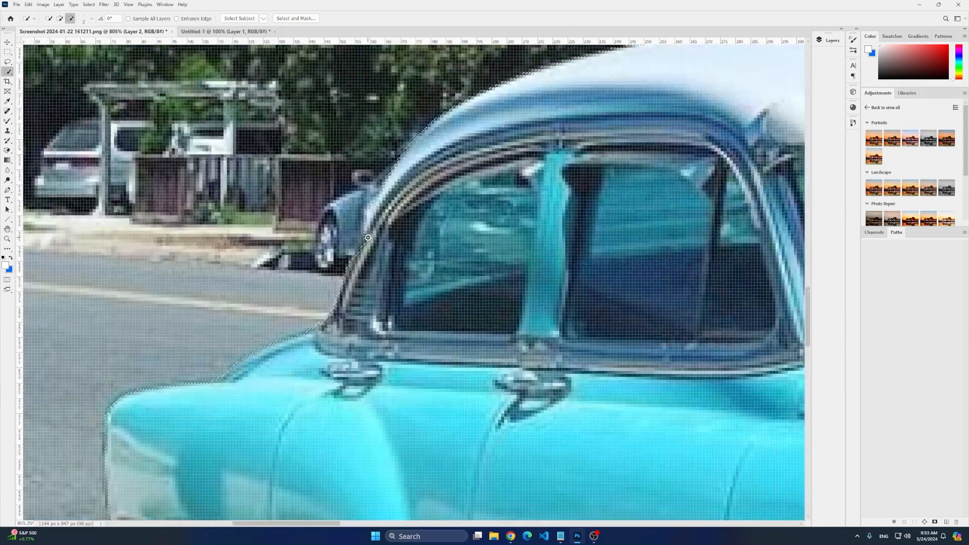
scroll(364, 235, up, 3)
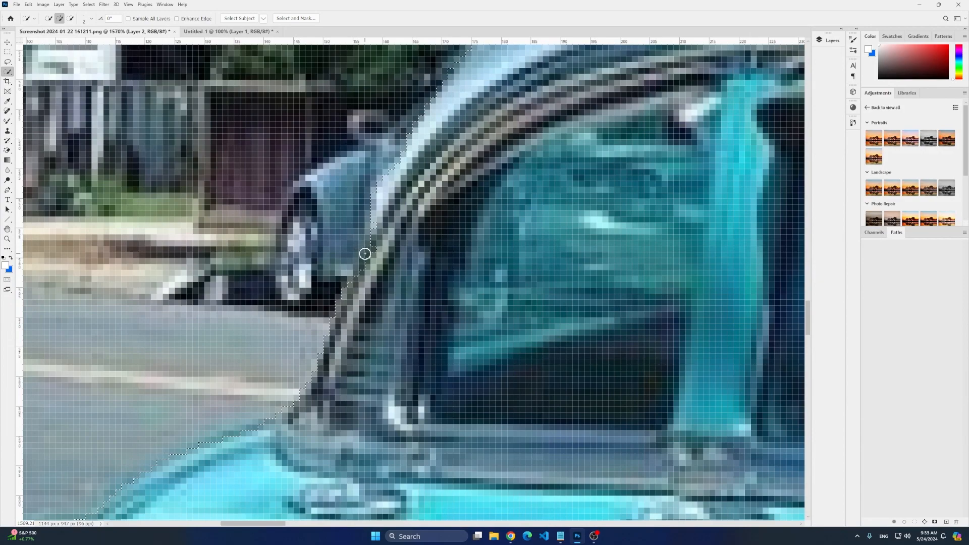
scroll(370, 267, down, 2)
scroll(367, 262, down, 4)
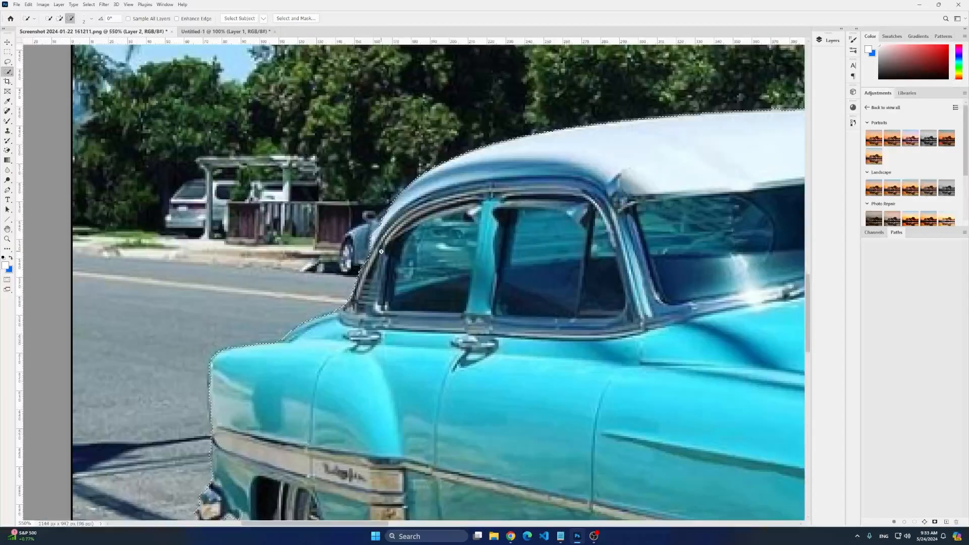
scroll(374, 262, up, 3)
scroll(376, 261, down, 2)
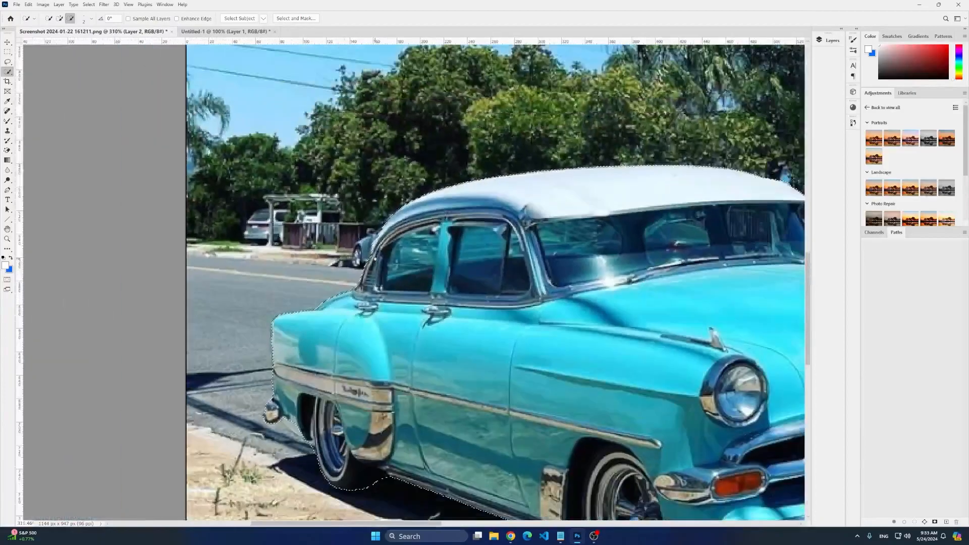
scroll(374, 259, down, 1)
scroll(372, 259, down, 1)
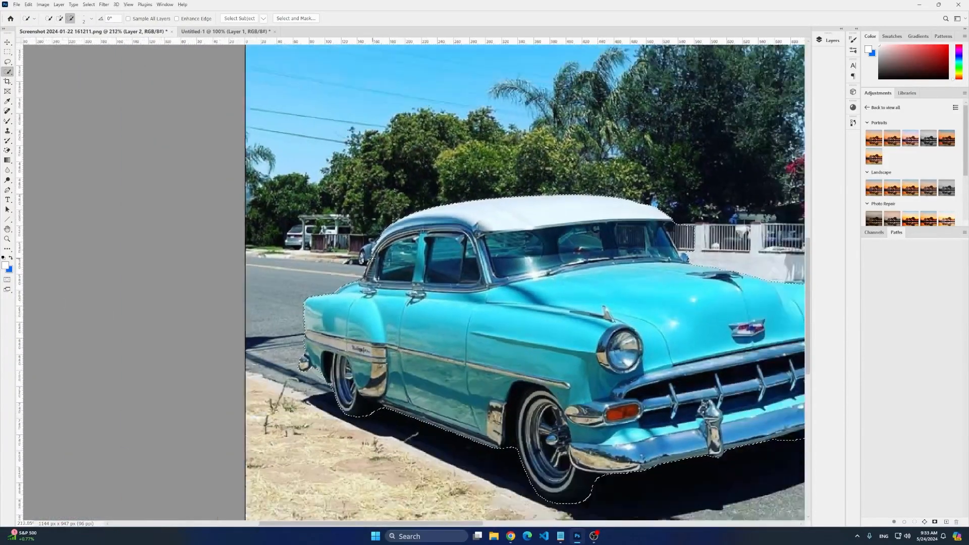
scroll(373, 259, up, 5)
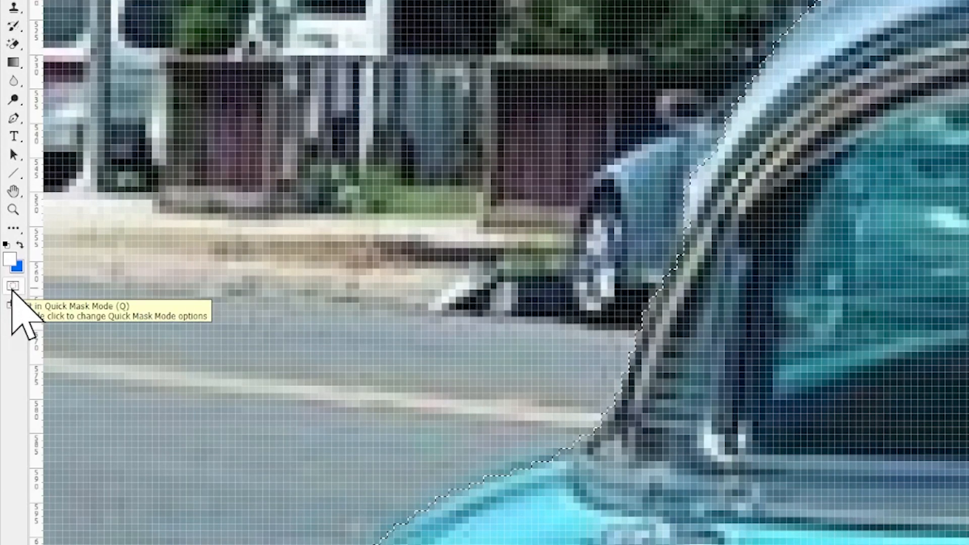
Step: Turn on Quick Mask mode and check the red overlay around the car, especially the fence beside the windshield
click(12, 290)
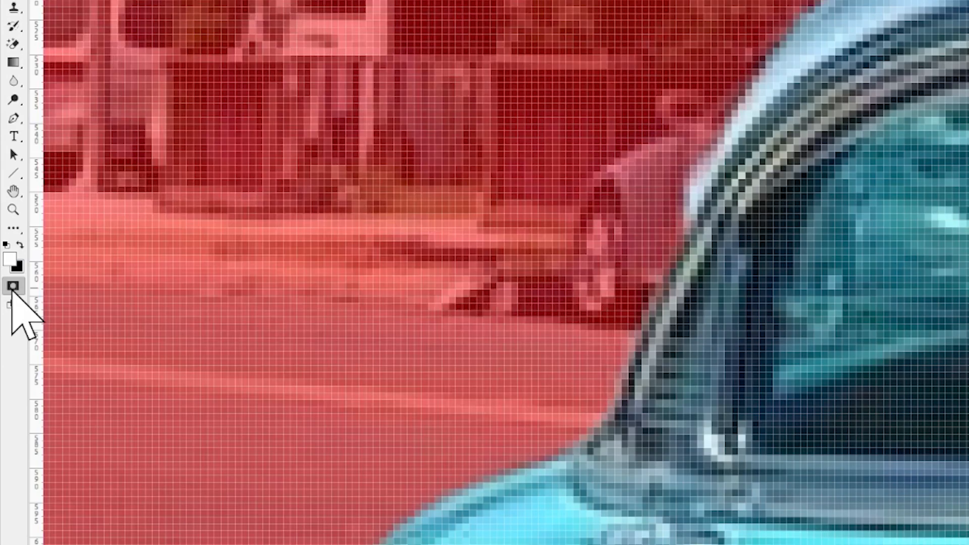
scroll(61, 276, down, 2)
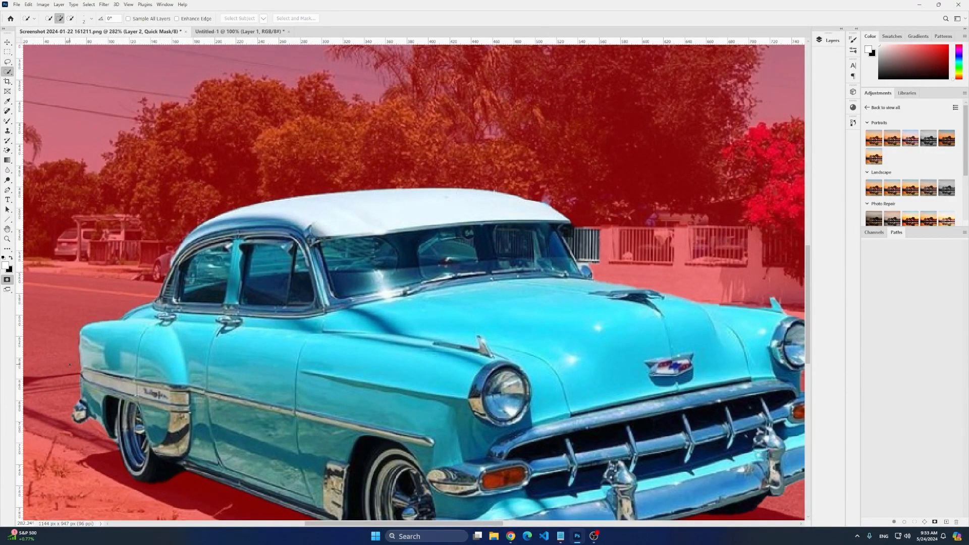
scroll(69, 364, down, 3)
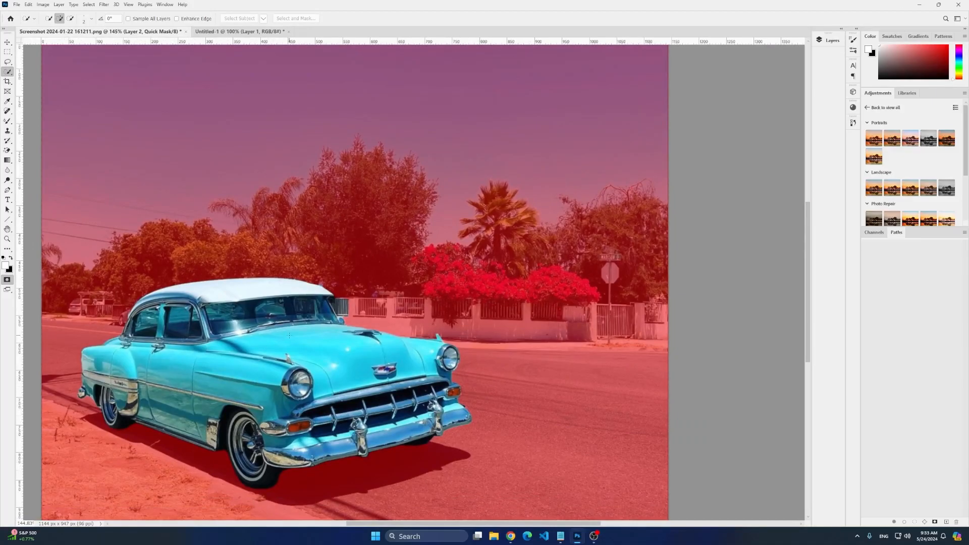
scroll(290, 335, up, 5)
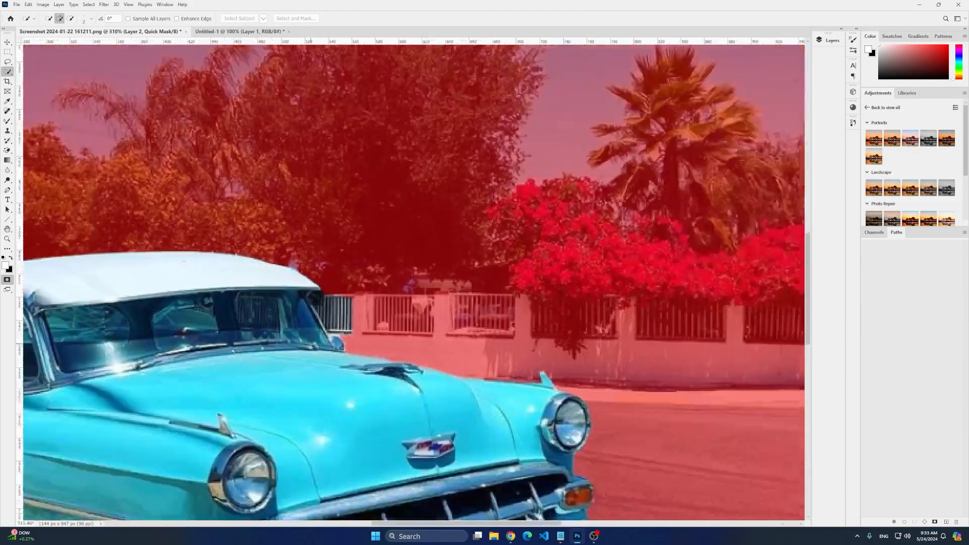
scroll(312, 346, down, 4)
scroll(330, 340, up, 4)
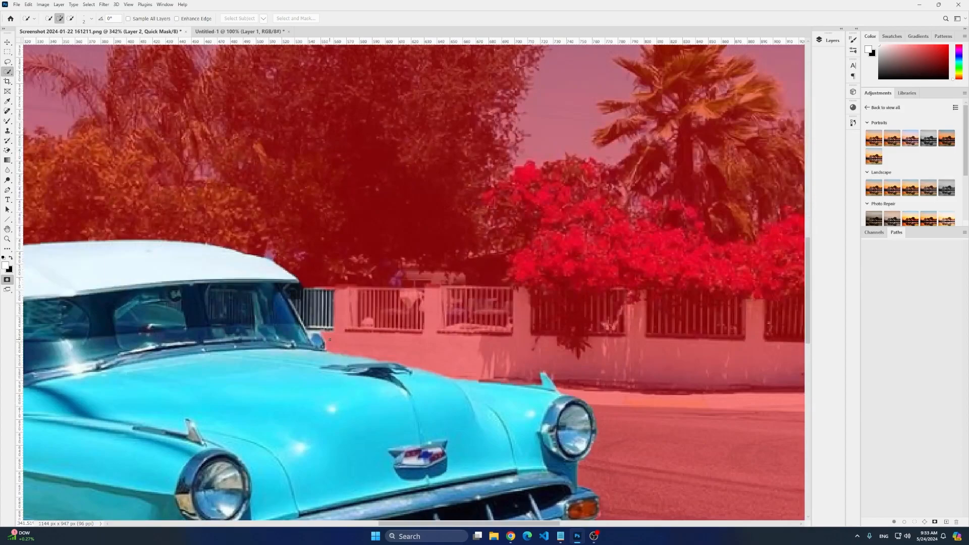
Step: Activate the Mixer Brush tool and give it the Hard Round tip for editing the mask beside the windshield
scroll(330, 340, up, 3)
click(7, 121)
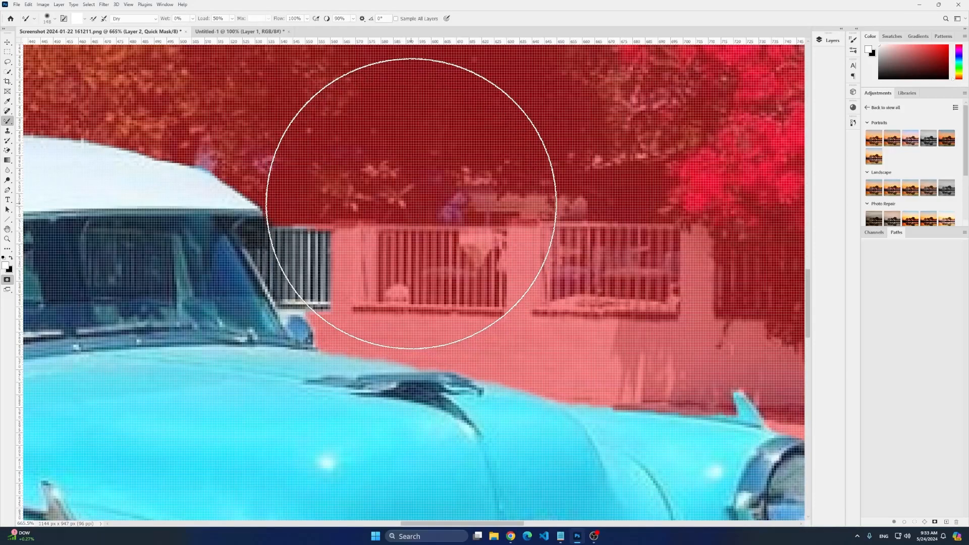
right_click(404, 240)
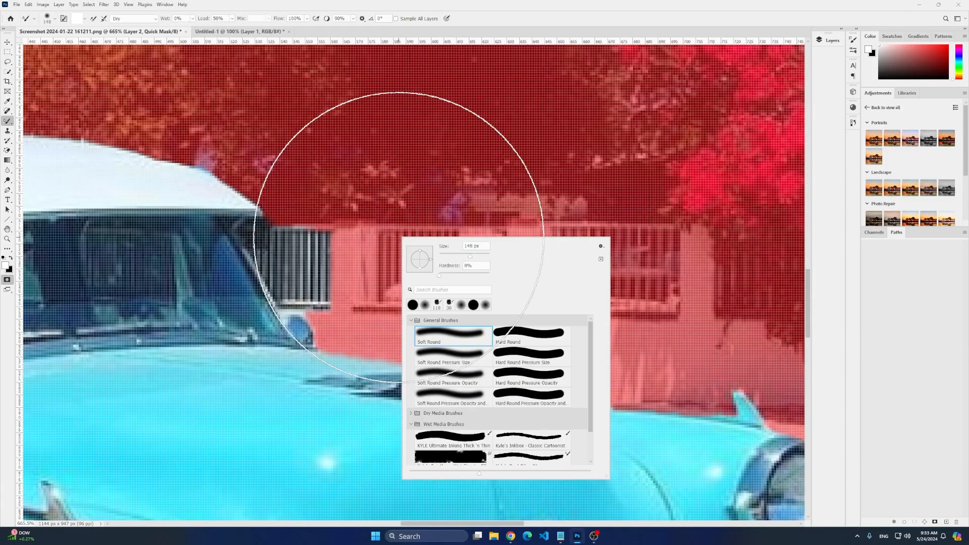
click(515, 336)
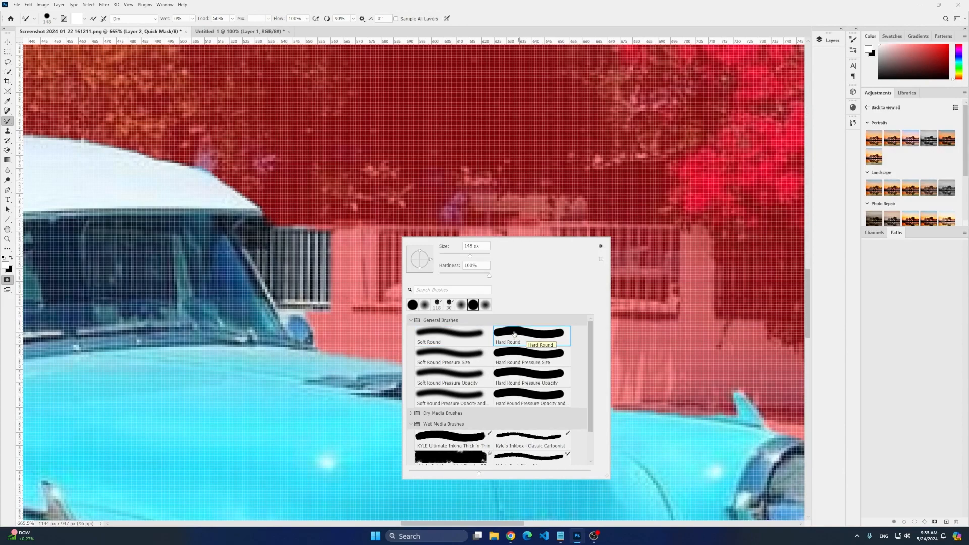
click(420, 194)
Step: Shrink the brush until it fits within the unmasked fence section beside the windshield
key(bracketleft)
key(bracketleft)
key(bracketleft)
key(bracketleft)
key(bracketleft)
key(bracketleft)
key(bracketleft)
key(bracketleft)
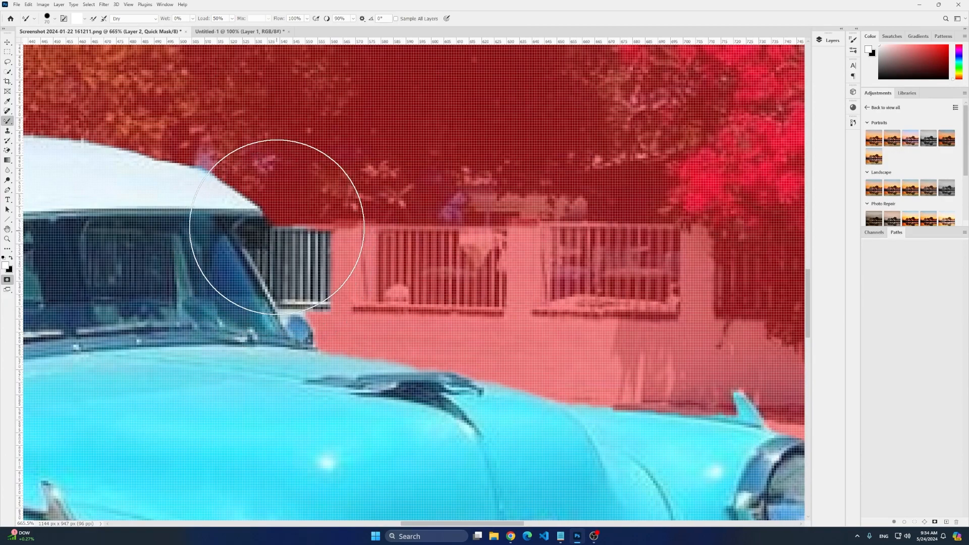
key(bracketleft)
key(bracketleft)
key(bracketleft)
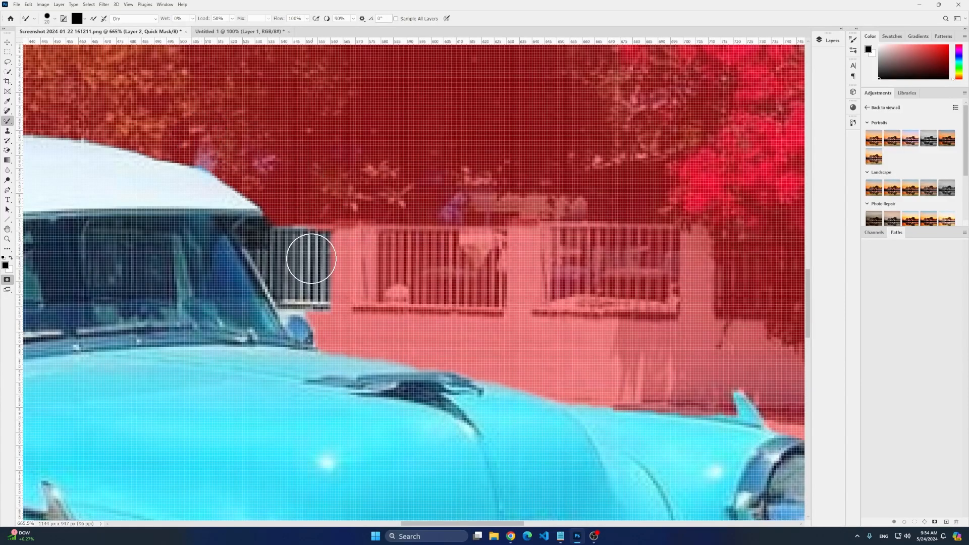
Step: Paint the unmasked fence section beside the windshield into the mask, then check the overlay along the car's edge
mouse_move(311, 259)
mouse_down()
mouse_move(320, 218)
mouse_move(311, 250)
mouse_move(303, 238)
mouse_move(293, 268)
mouse_move(293, 230)
mouse_move(276, 249)
mouse_move(281, 274)
mouse_move(316, 288)
mouse_move(326, 313)
mouse_move(373, 327)
mouse_up()
scroll(281, 274, up, 6)
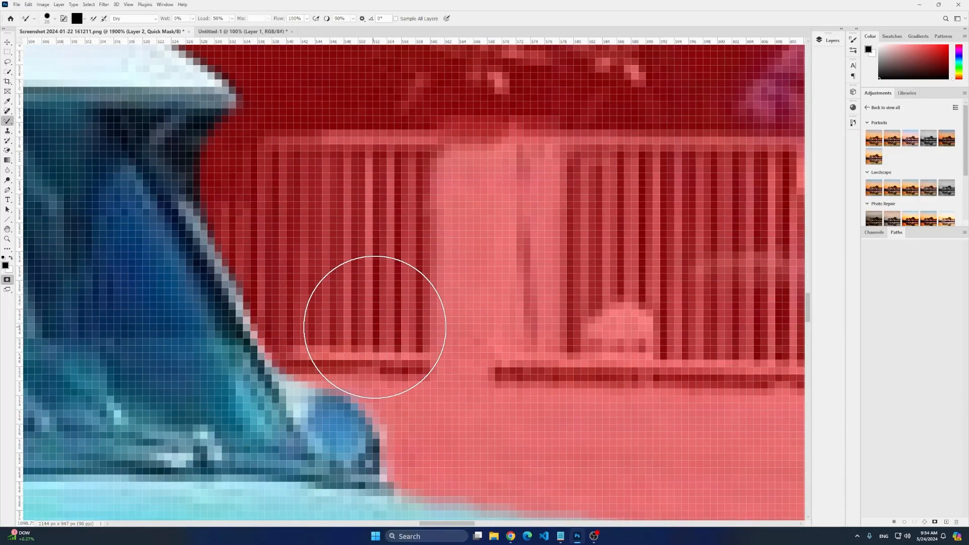
scroll(373, 327, down, 4)
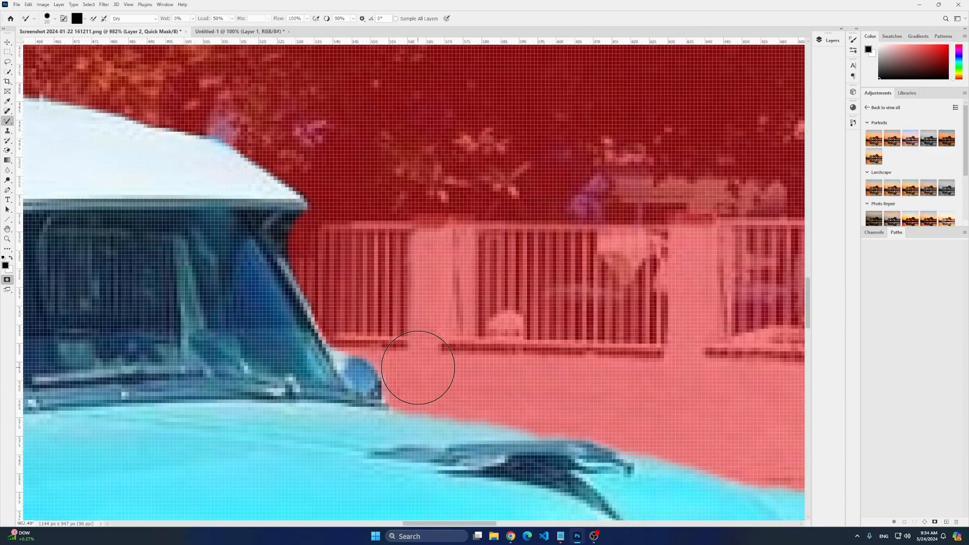
scroll(385, 333, down, 4)
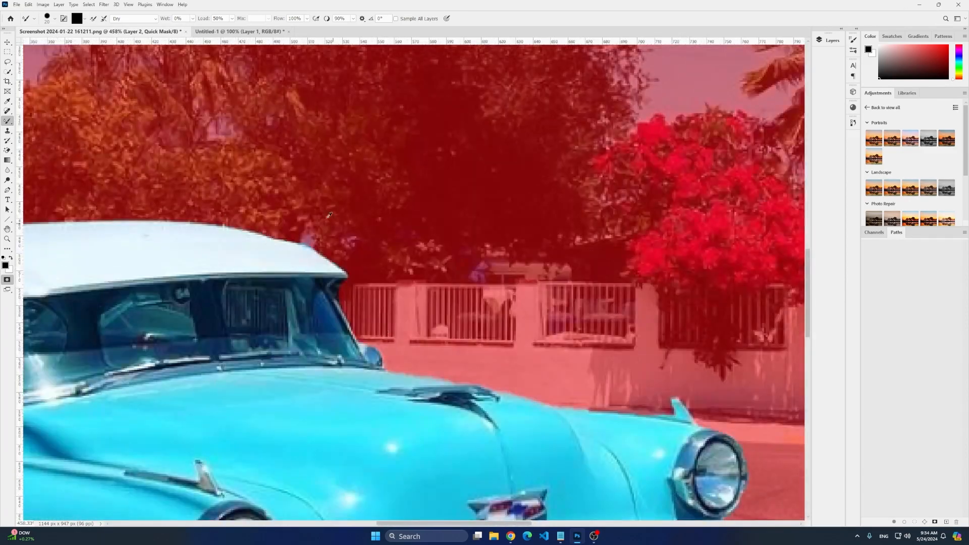
scroll(337, 222, down, 5)
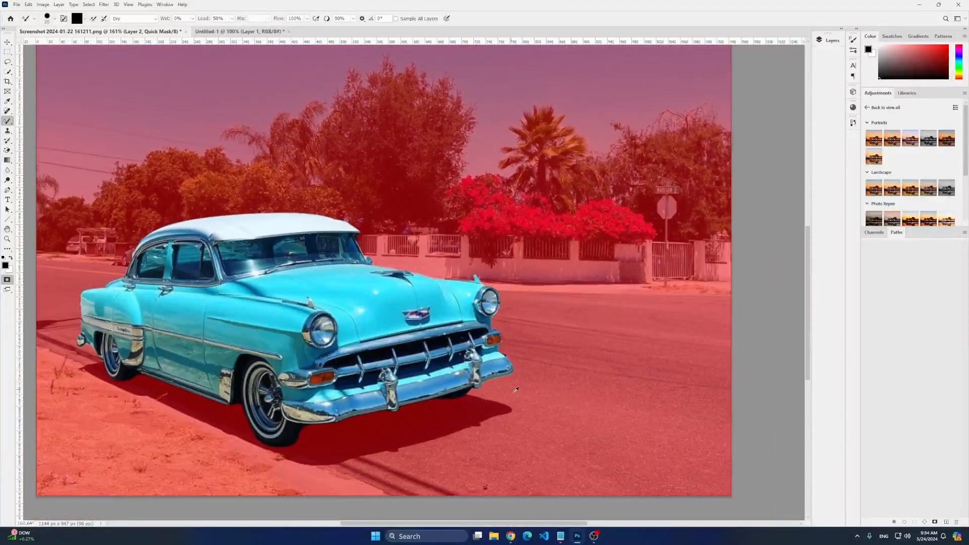
Step: Leave Quick Mask mode and return to the car's selection outline
scroll(174, 399, down, 3)
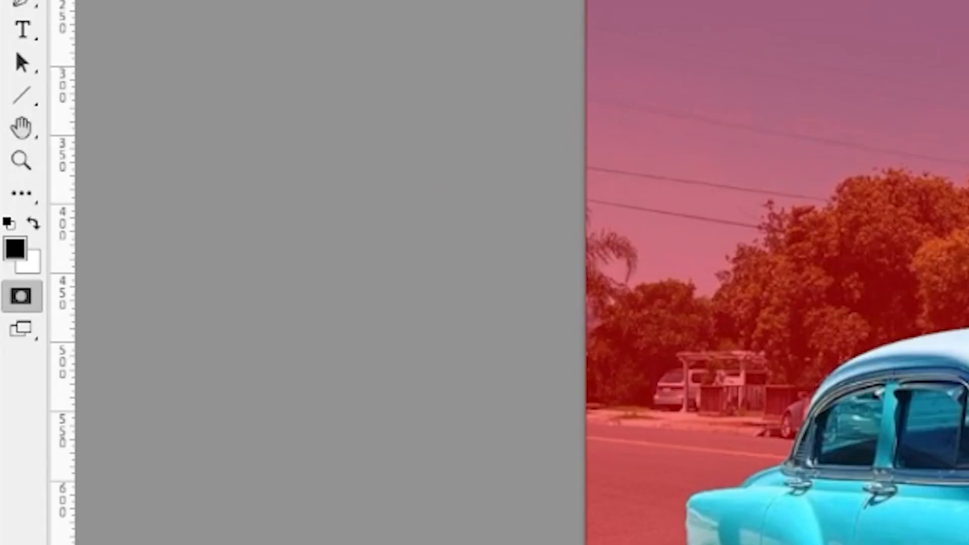
click(20, 298)
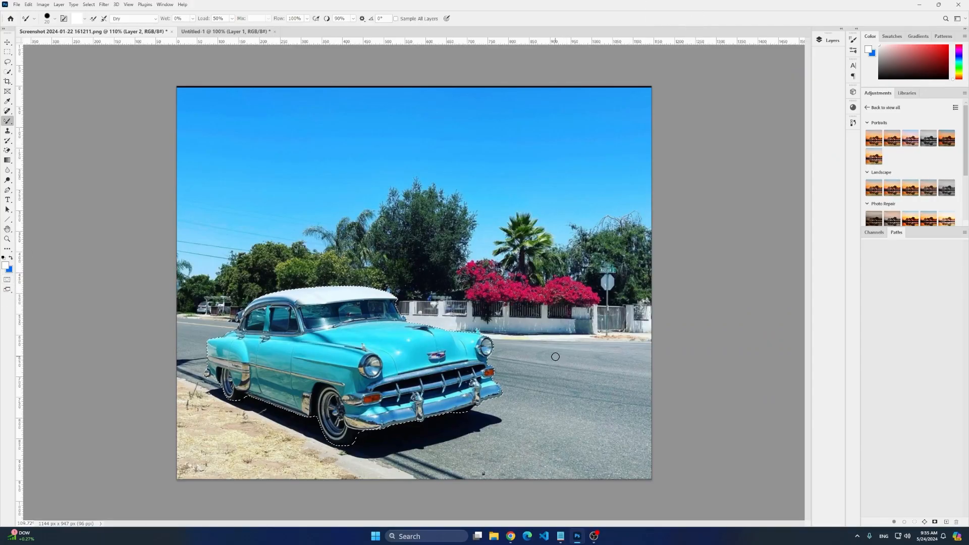
scroll(330, 380, up, 2)
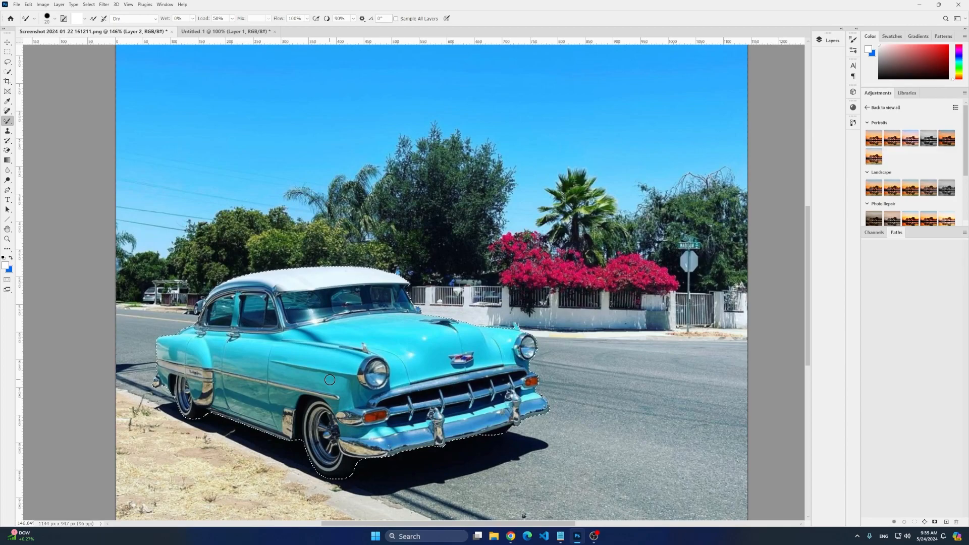
Step: Switch to the Lasso tool and save the car's selection as a new channel named "car"
click(8, 61)
click(617, 179)
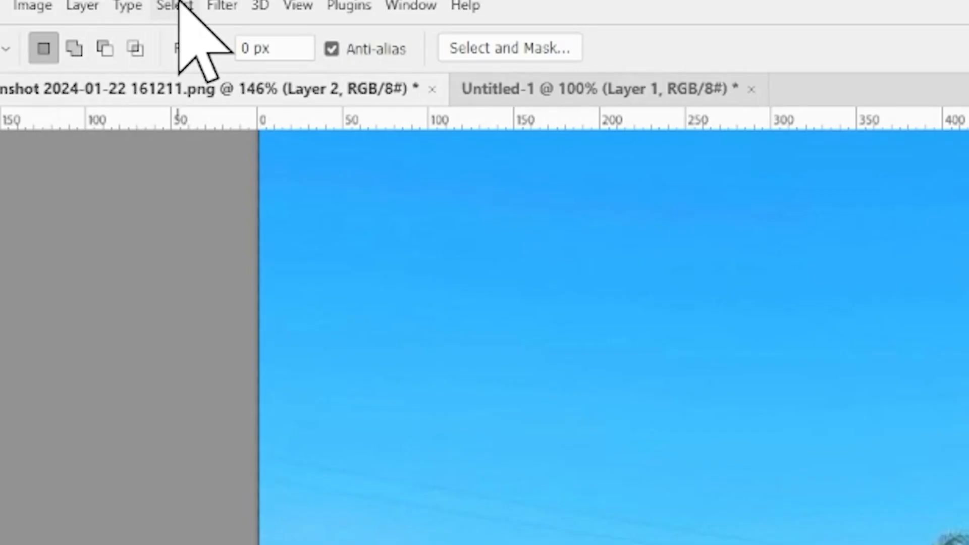
click(178, 4)
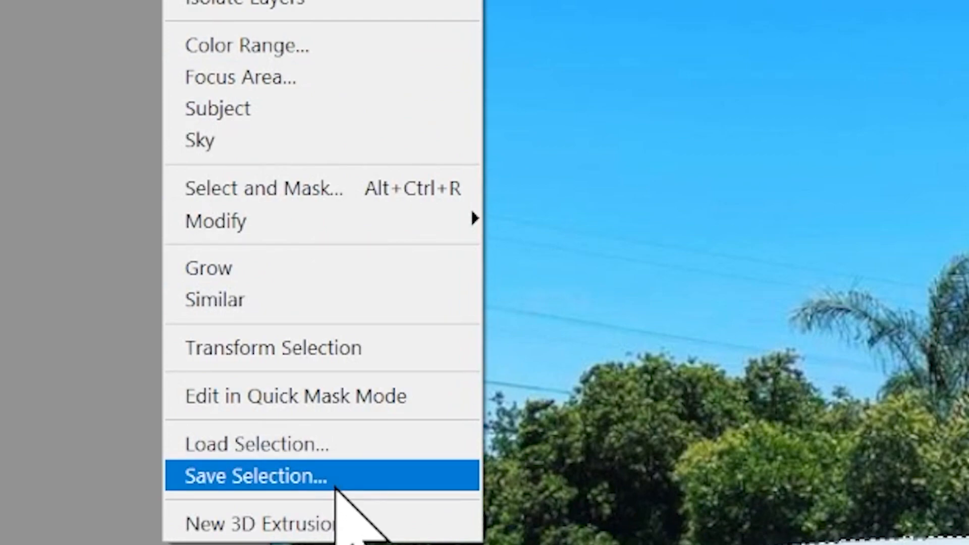
click(335, 484)
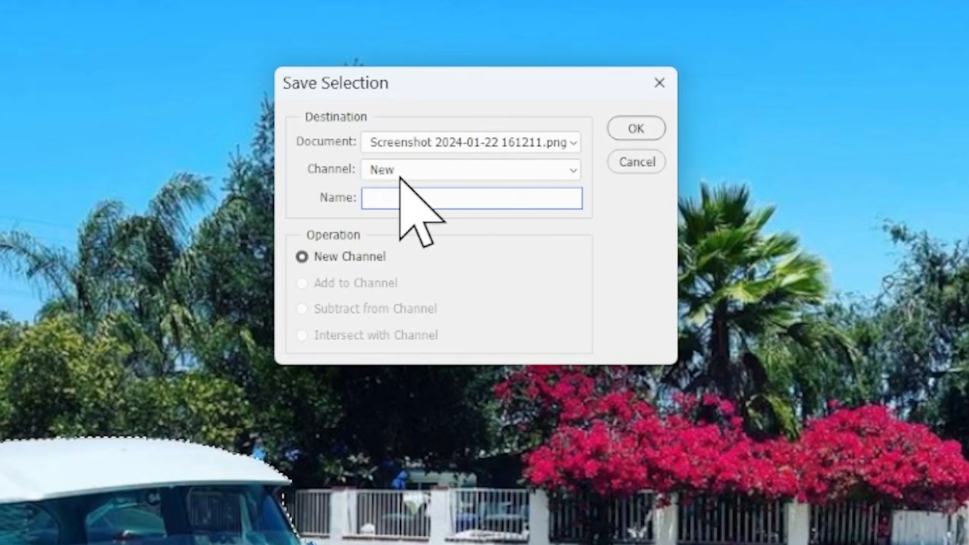
click(433, 177)
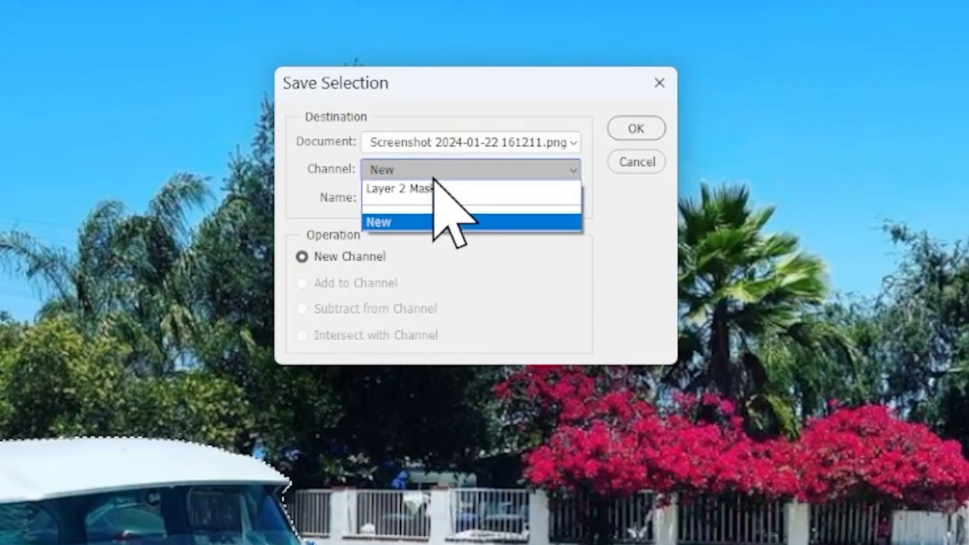
click(408, 224)
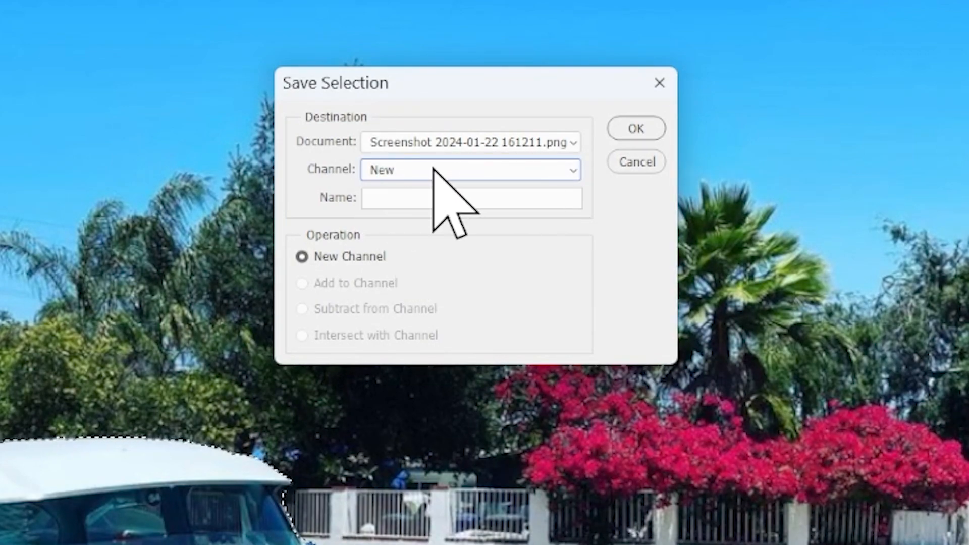
click(411, 200)
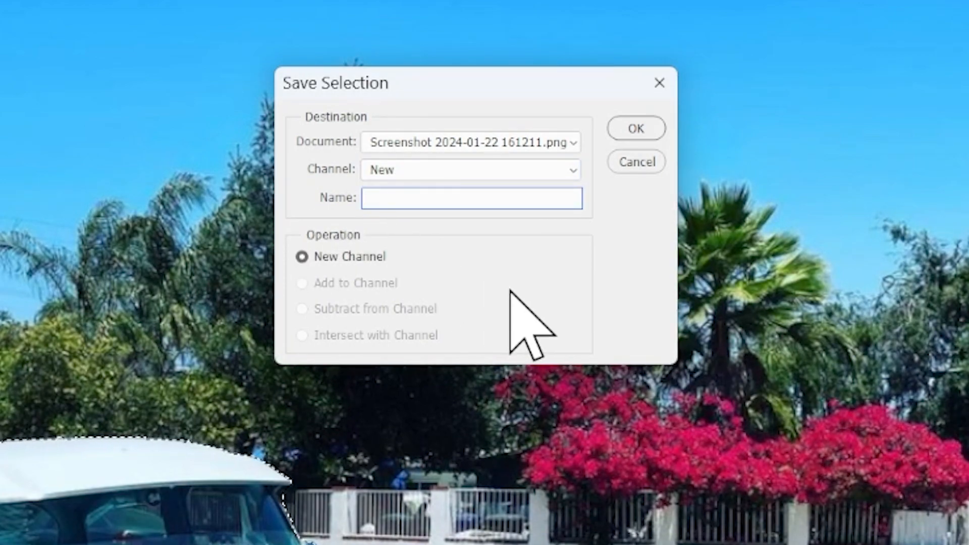
text(car)
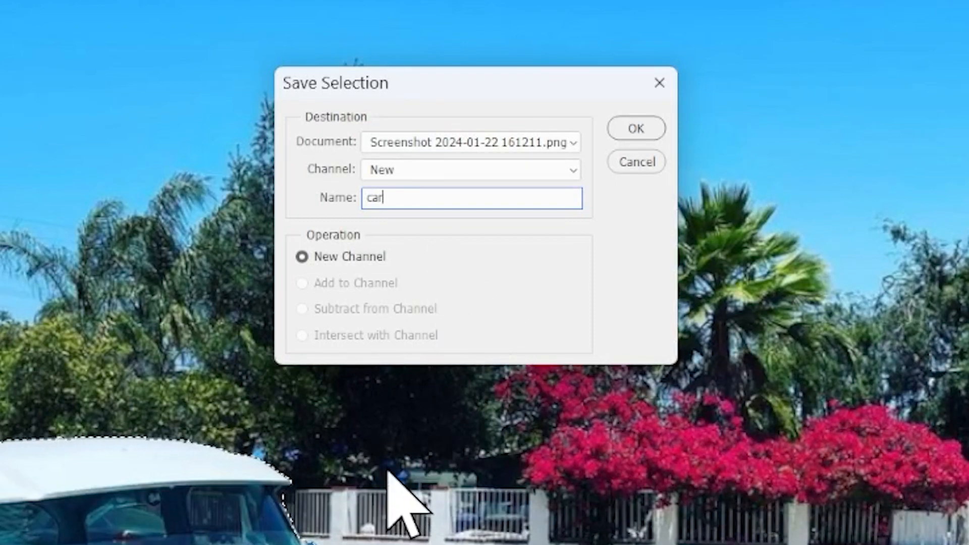
click(637, 129)
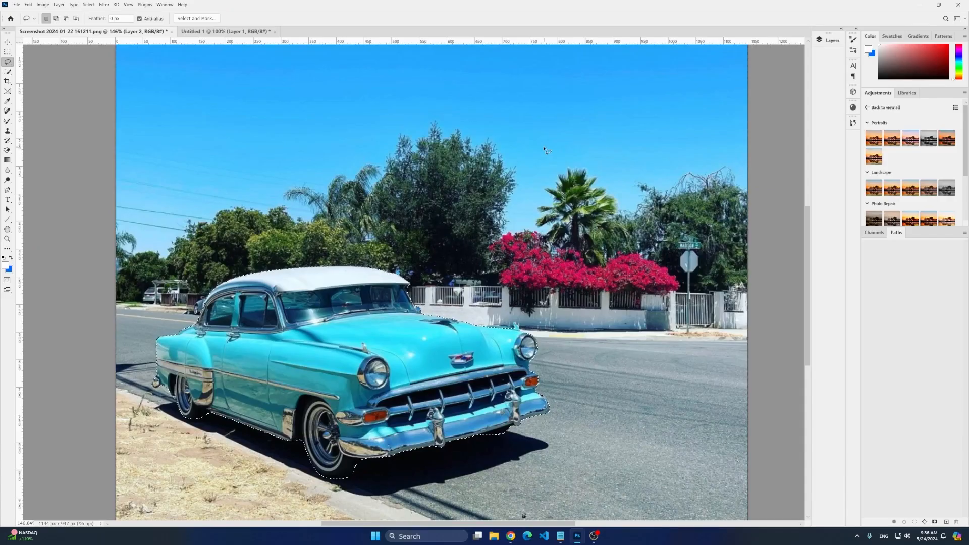
Step: Deselect the car and draw a small freehand Lasso selection on its hood
scroll(512, 216, down, 2)
key(ctrl+d)
mouse_move(386, 389)
mouse_down()
mouse_move(505, 323)
mouse_move(444, 376)
mouse_up()
scroll(499, 351, up, 3)
mouse_move(318, 382)
mouse_down()
mouse_move(283, 363)
mouse_move(253, 379)
mouse_up()
scroll(256, 391, down, 3)
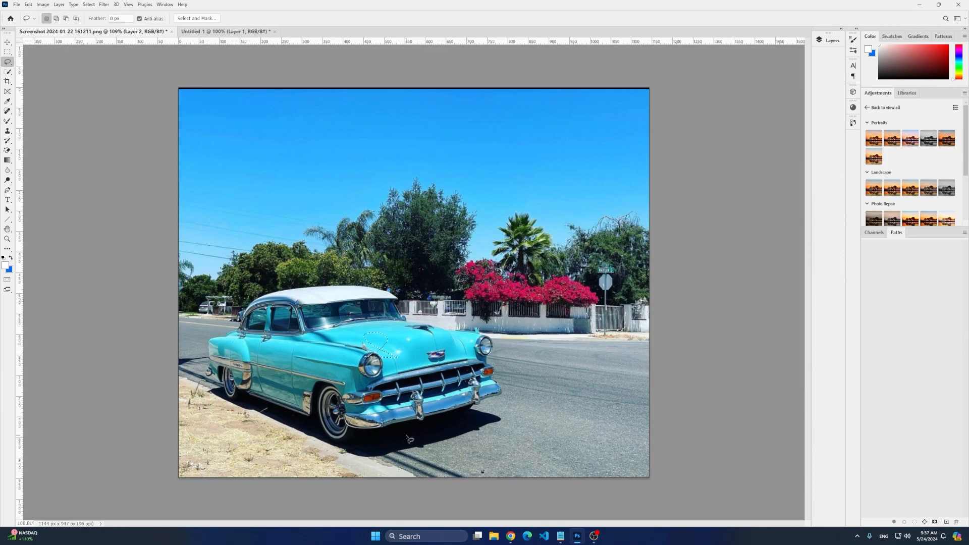
Step: Load the saved "car" channel as a new selection in place of the small hood selection
click(89, 4)
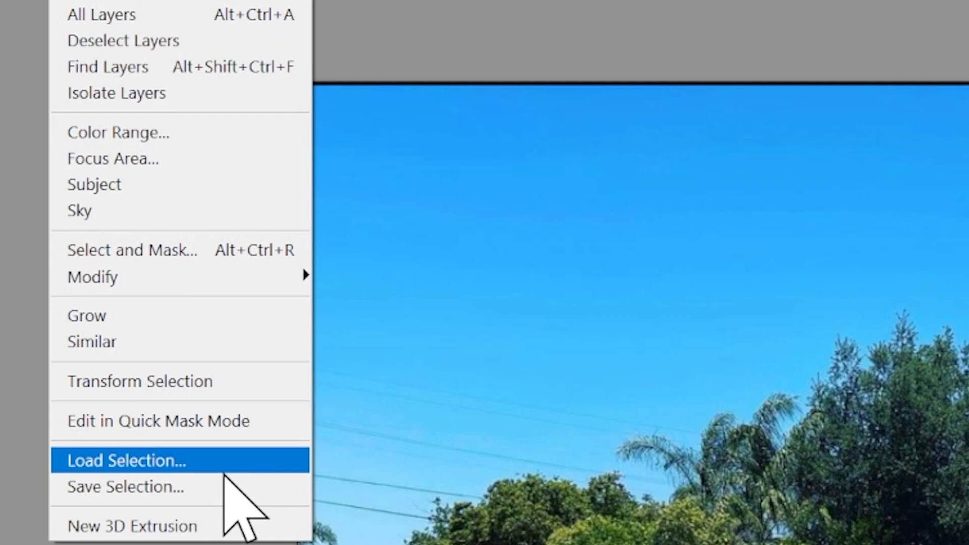
click(225, 472)
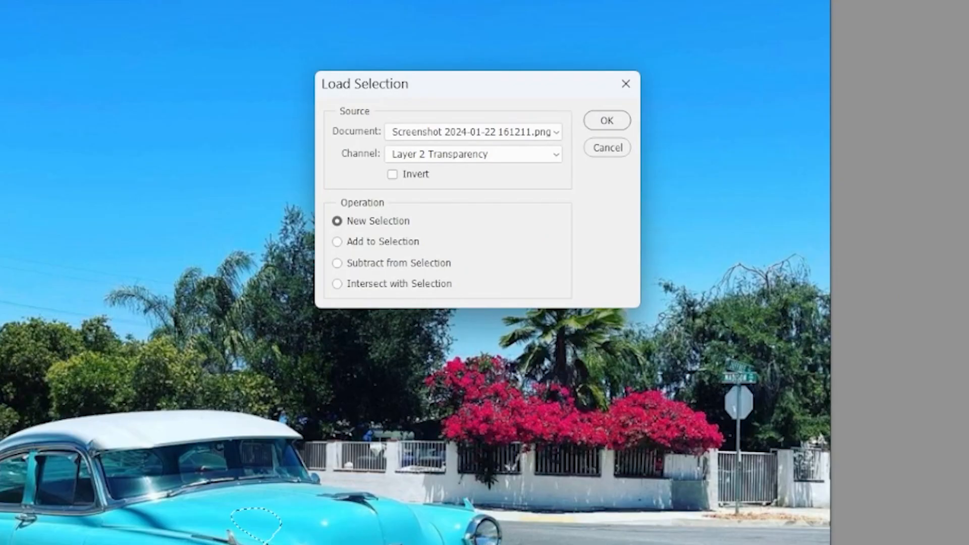
click(438, 156)
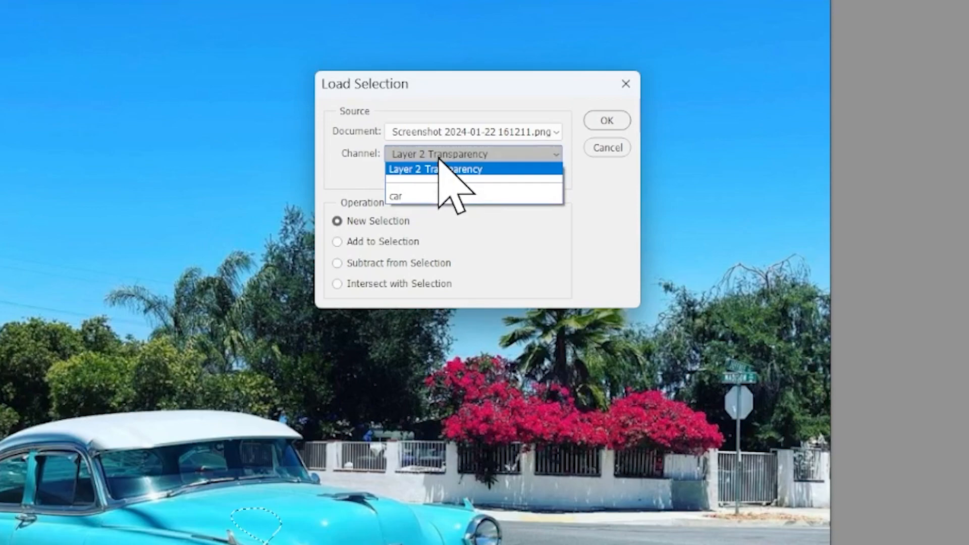
click(405, 197)
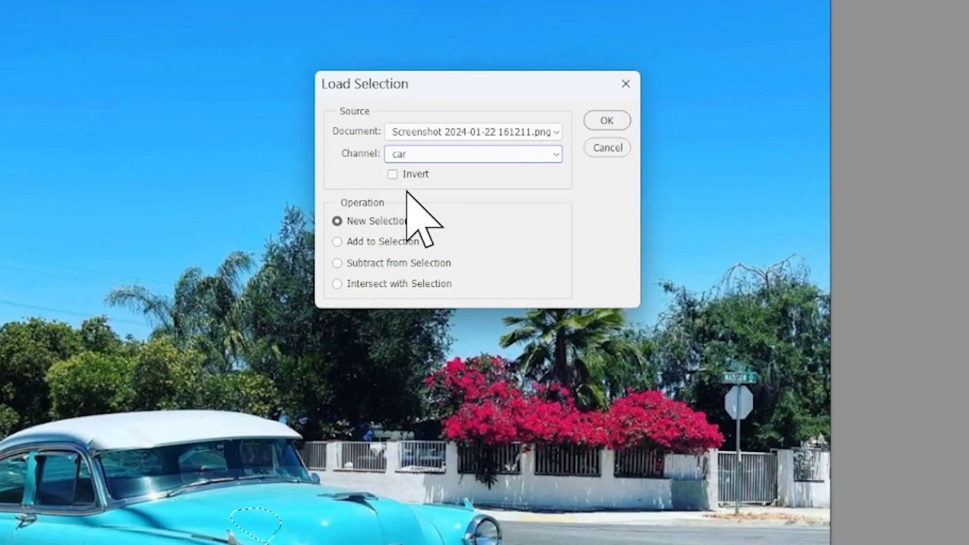
click(608, 123)
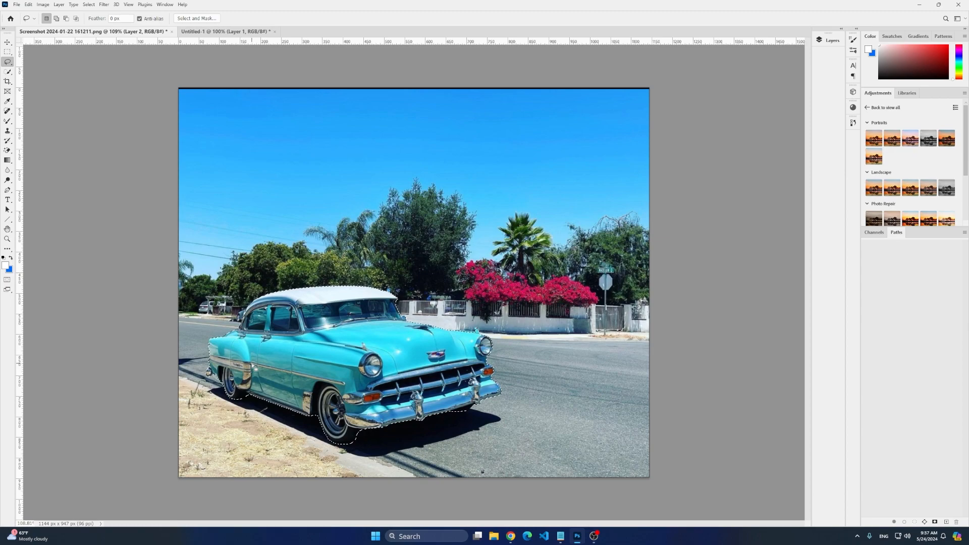
Step: Show the Layers panel and float it beside the photo
key(F7)
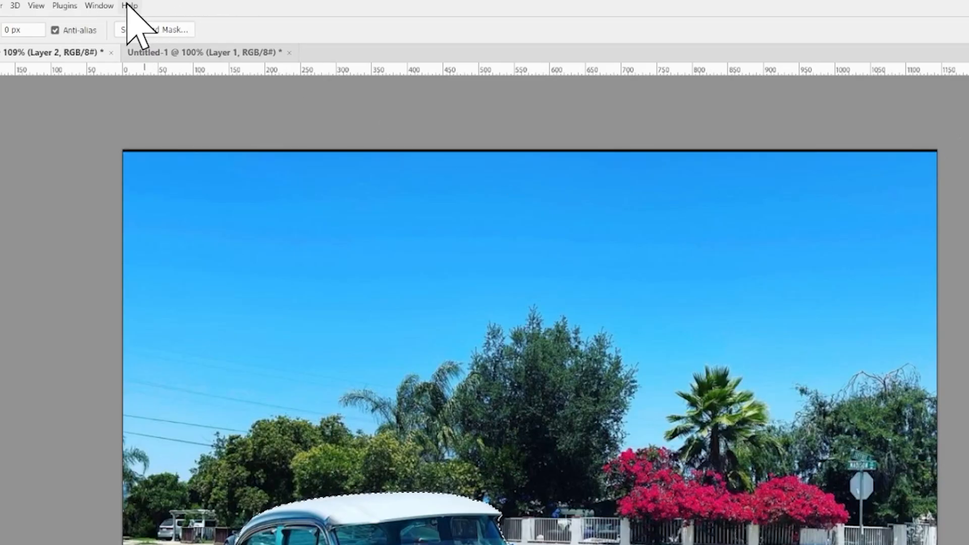
click(162, 4)
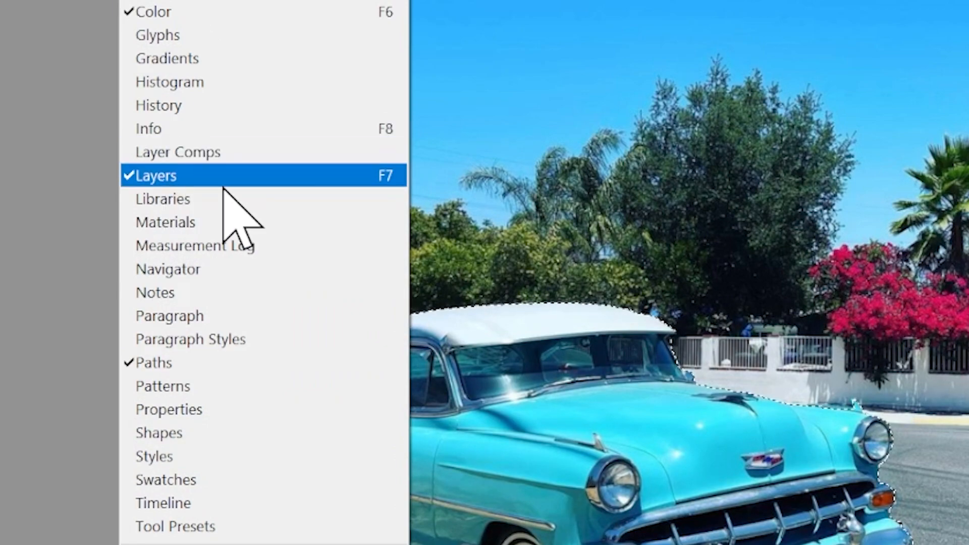
click(247, 184)
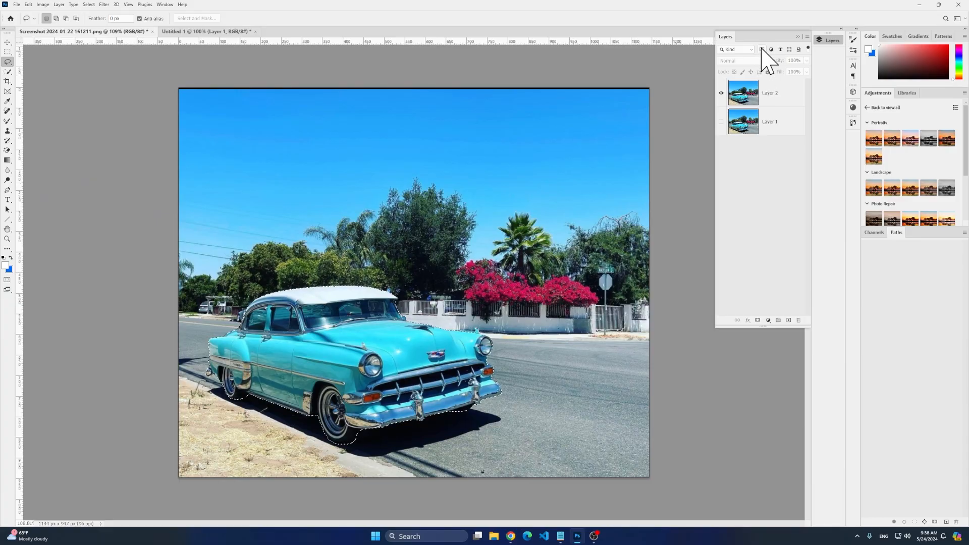
drag(763, 51, 725, 105)
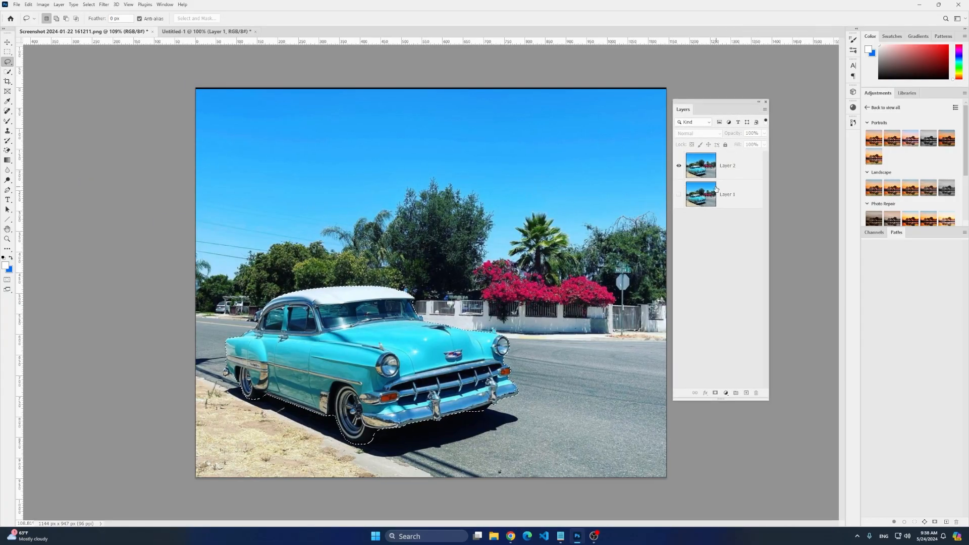
Step: Deselect the car, add a Curves adjustment layer above Layer 2 and raise the curve's midpoint to brighten the whole photo
click(519, 298)
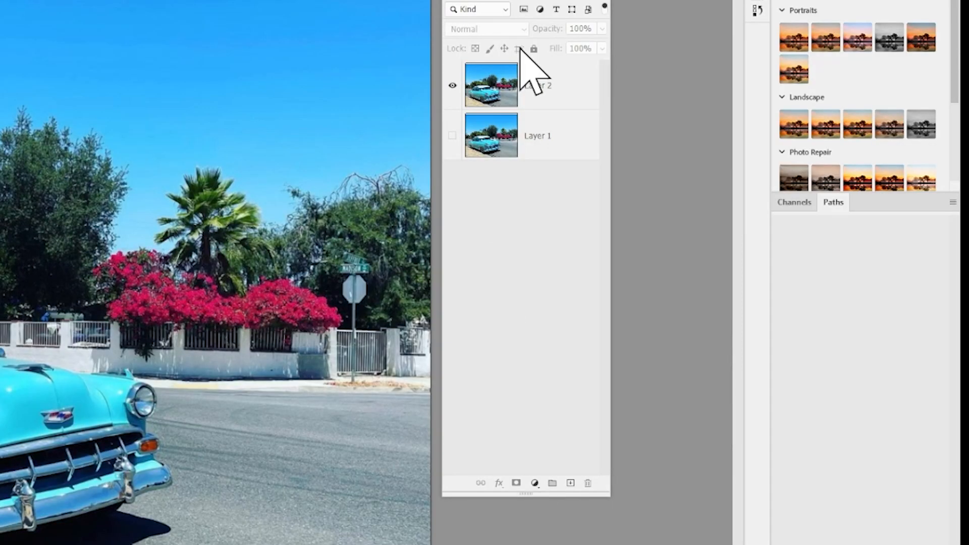
click(711, 156)
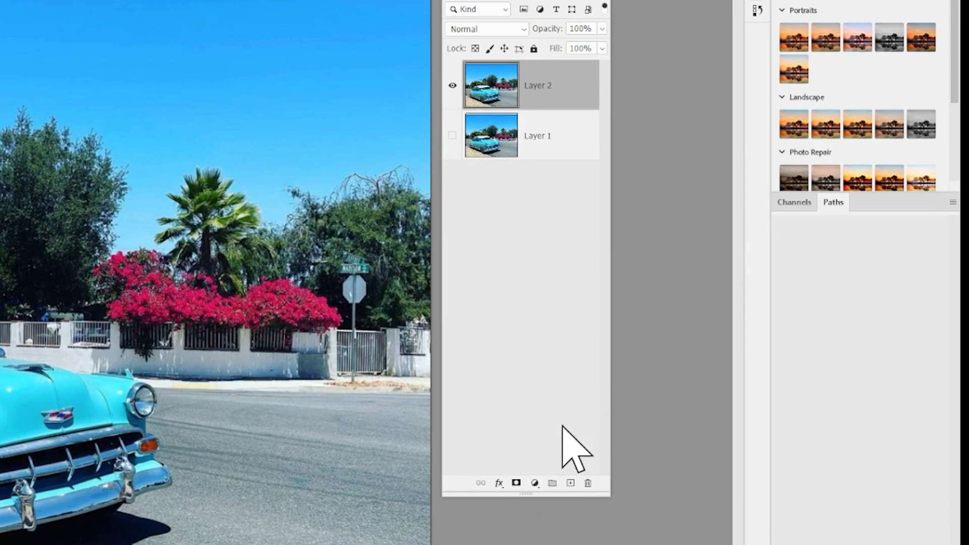
click(535, 484)
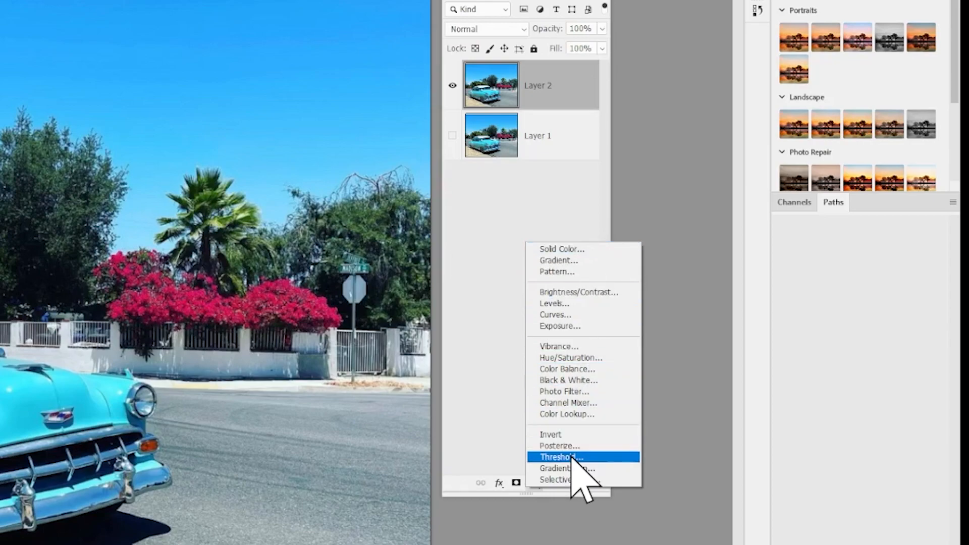
click(598, 315)
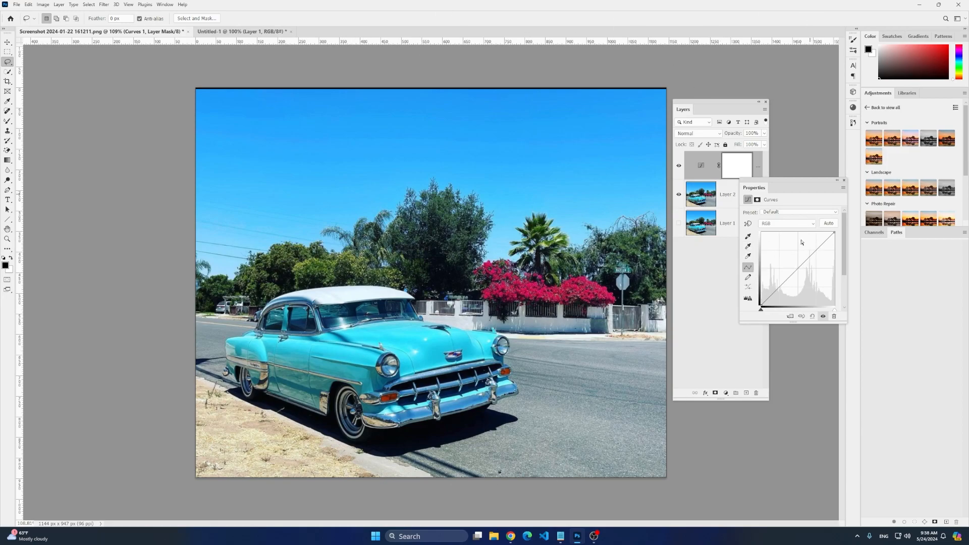
mouse_move(802, 263)
mouse_down()
mouse_move(812, 285)
mouse_move(796, 262)
mouse_up()
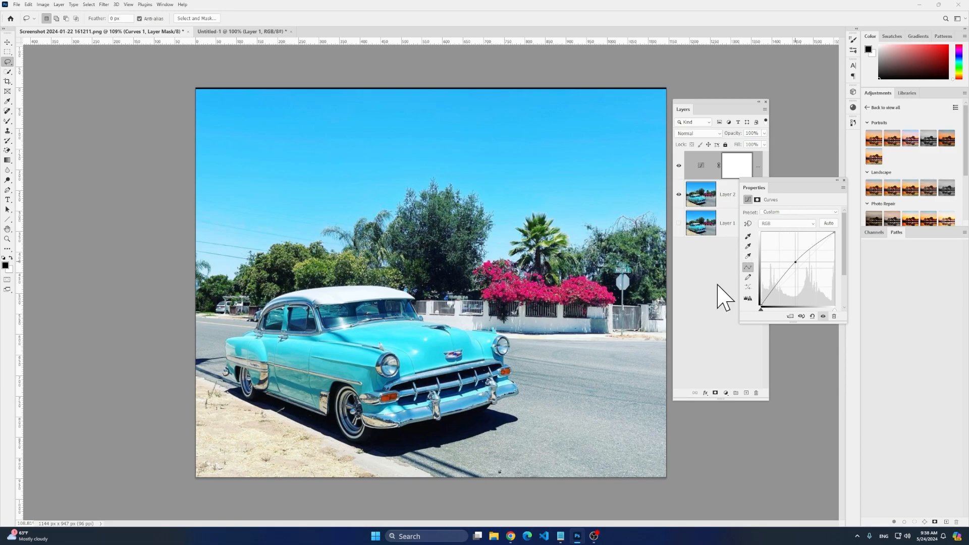
Step: Undo the curve change and the Curves adjustment layer, then deselect all layers
key(ctrl+z)
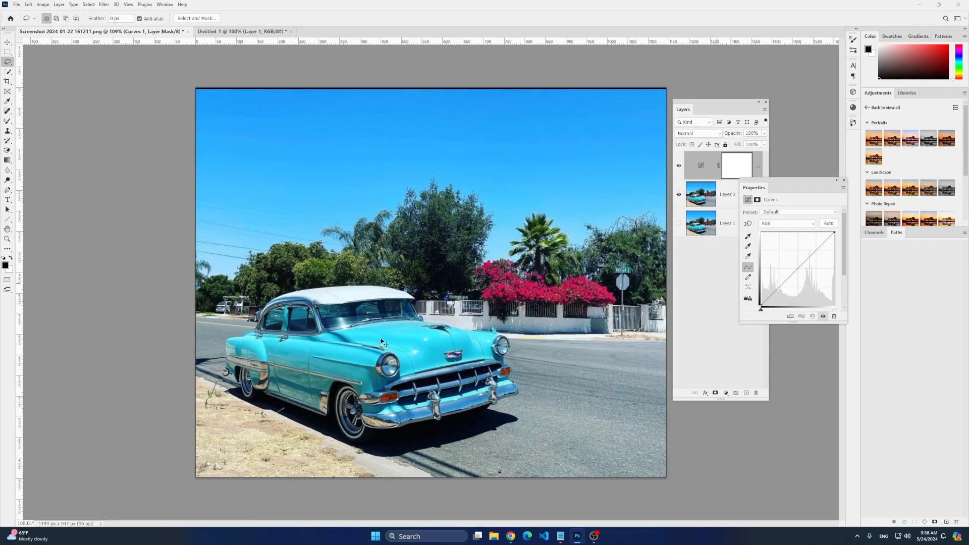
key(ctrl+z)
click(725, 249)
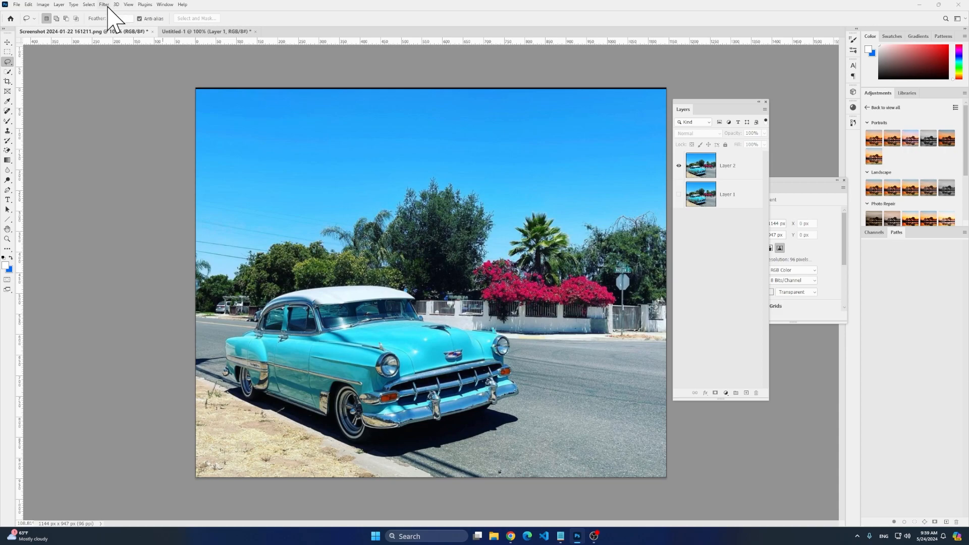
Step: Reload the saved "car" selection so that only the car is selected
click(89, 5)
click(127, 237)
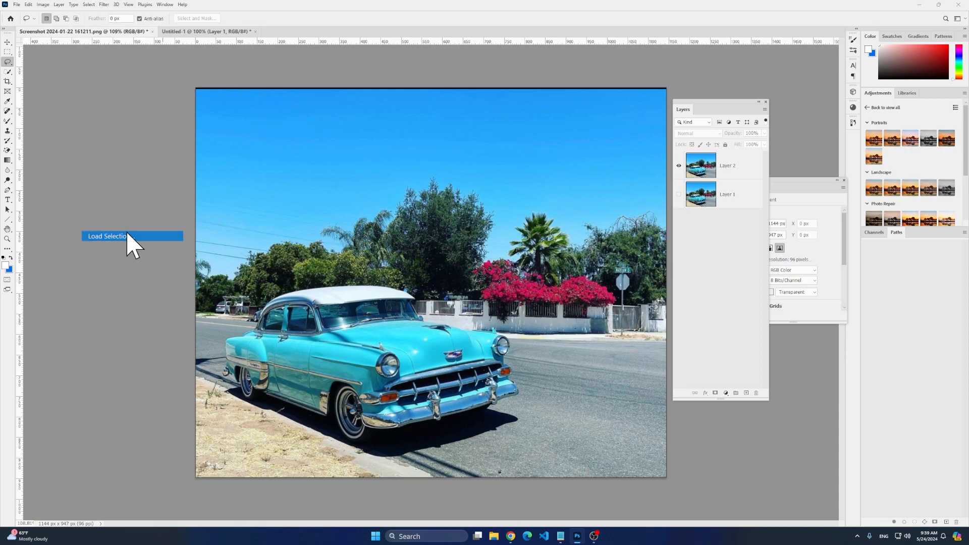
click(543, 148)
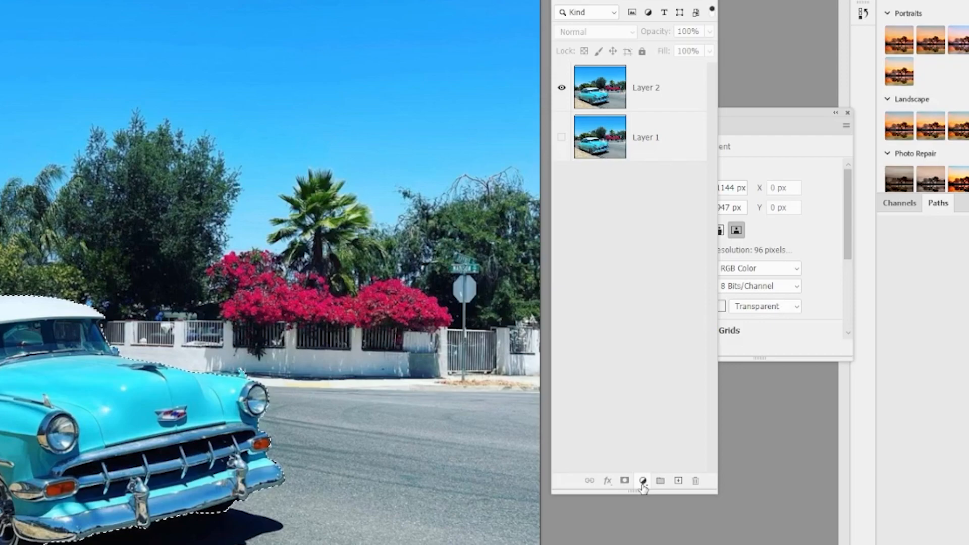
Step: Add a Curves adjustment layer masked to the selected car and raise the curve's midpoint to brighten the car
click(643, 482)
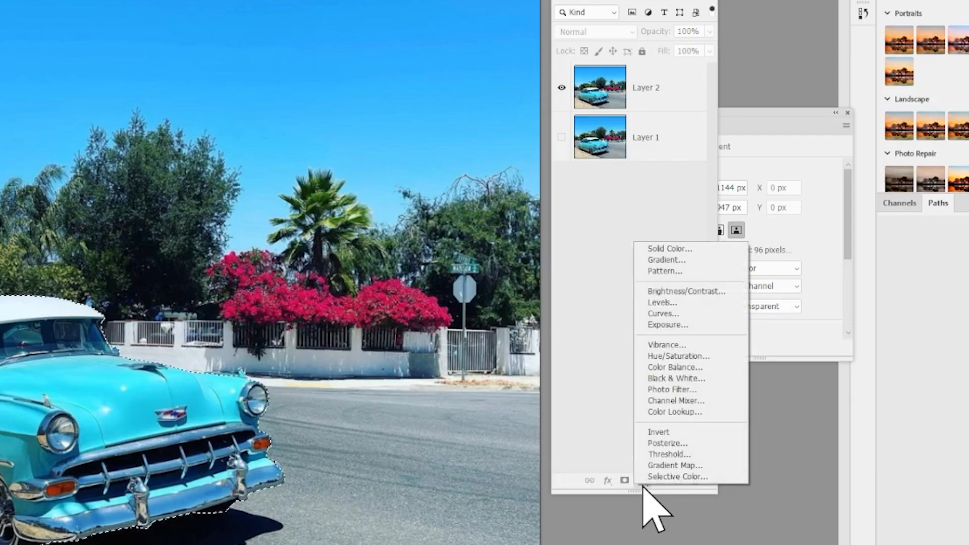
click(679, 314)
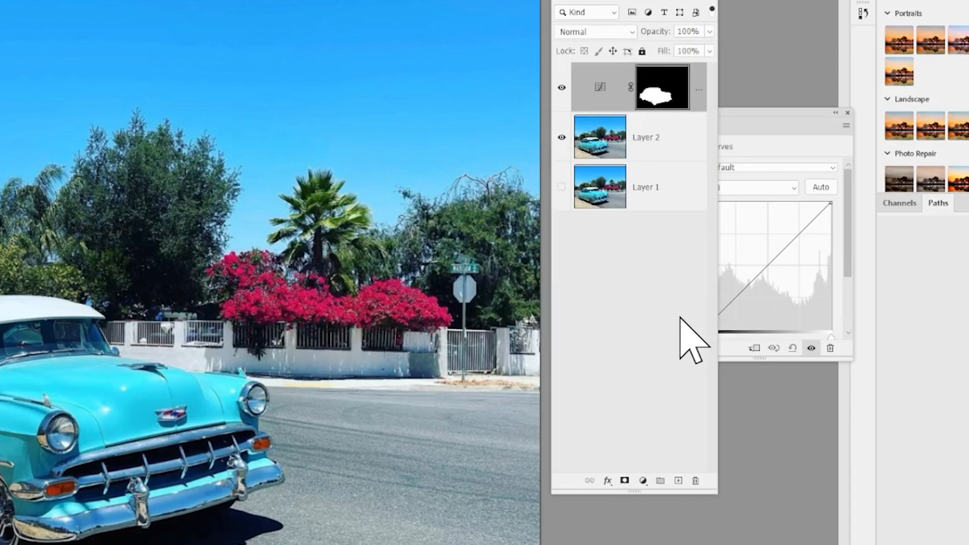
click(753, 125)
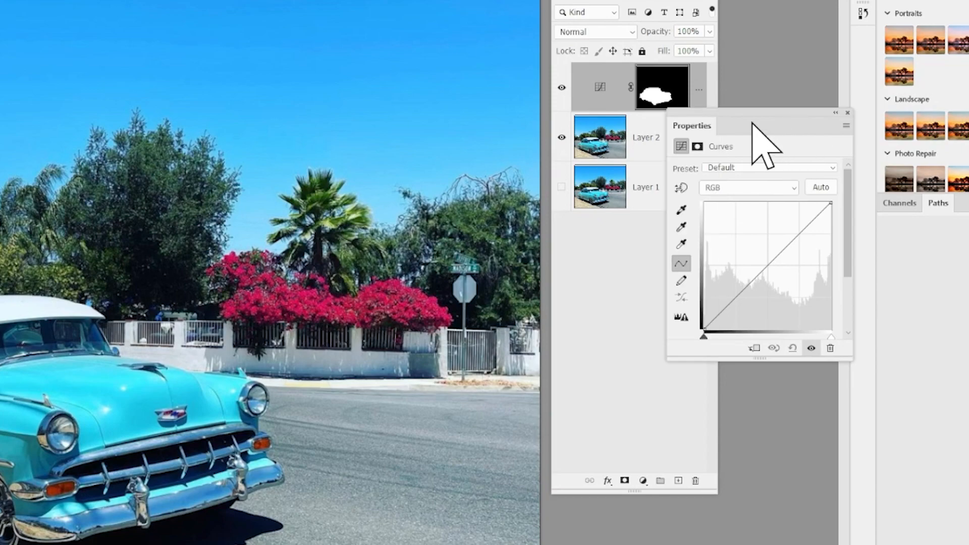
drag(753, 124, 581, 245)
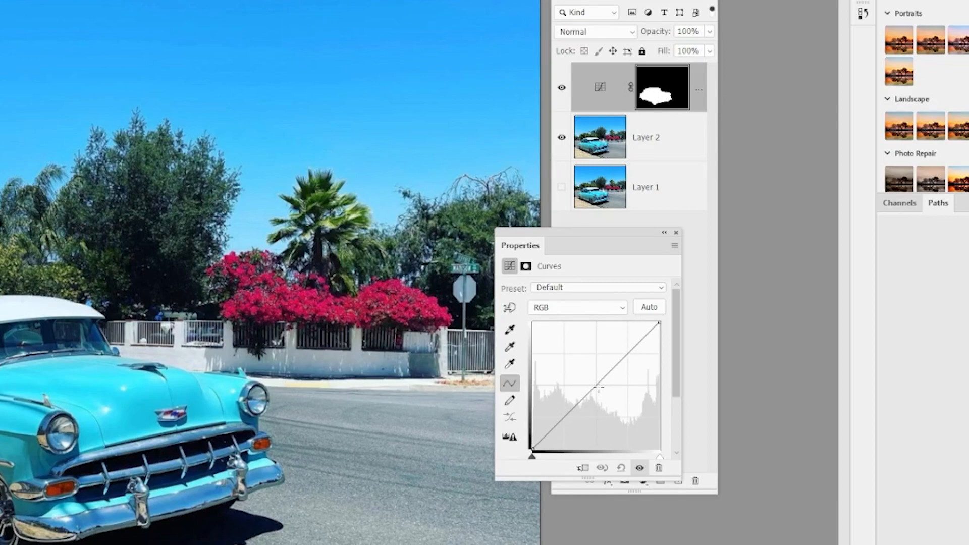
drag(617, 374, 579, 364)
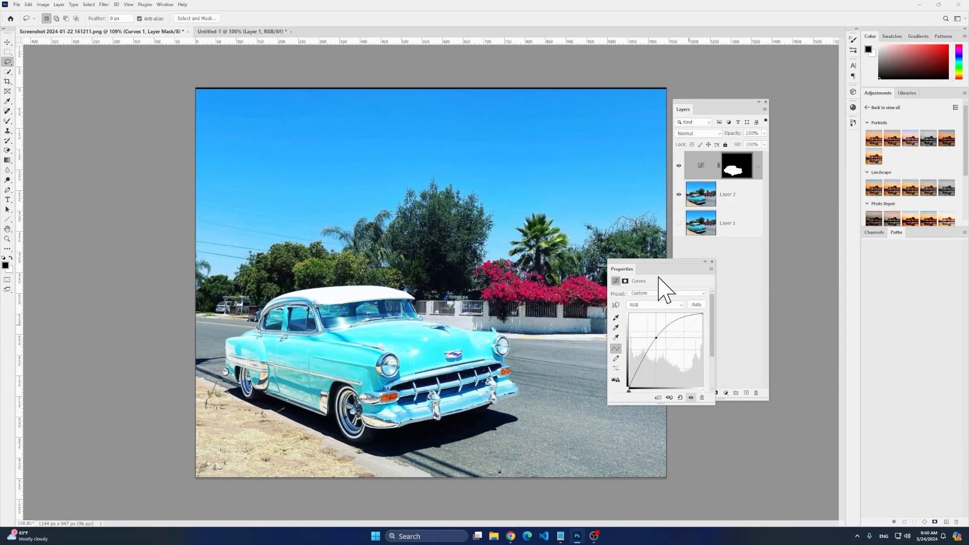
drag(660, 266, 646, 261)
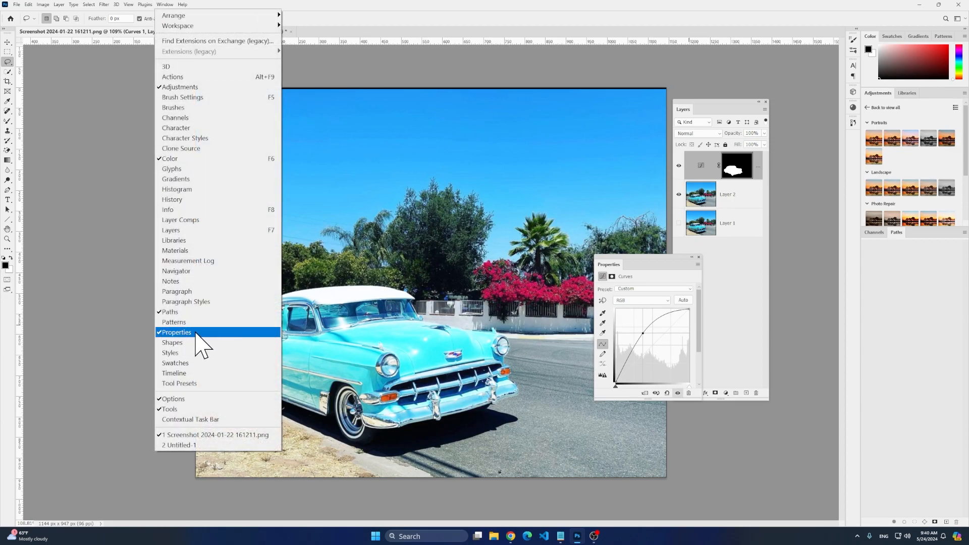
click(649, 284)
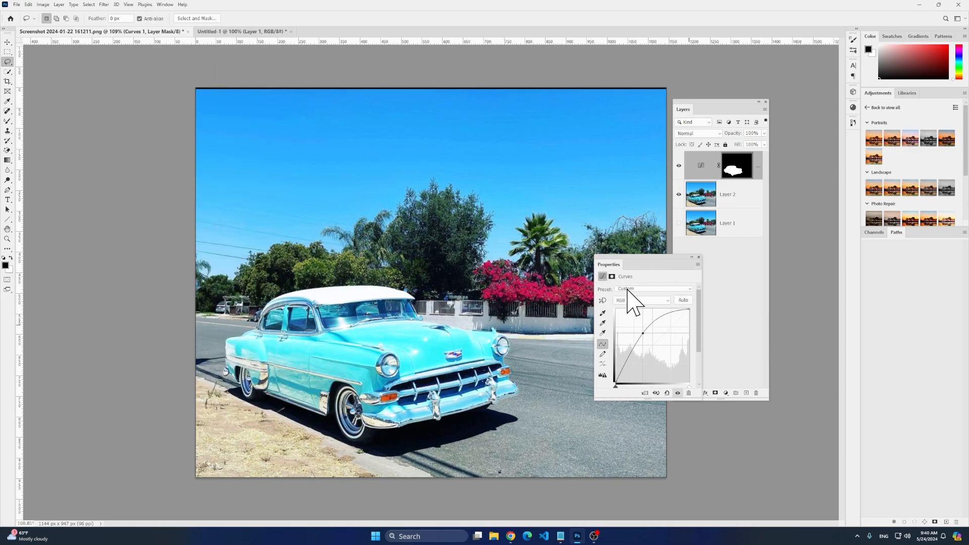
drag(643, 333, 643, 335)
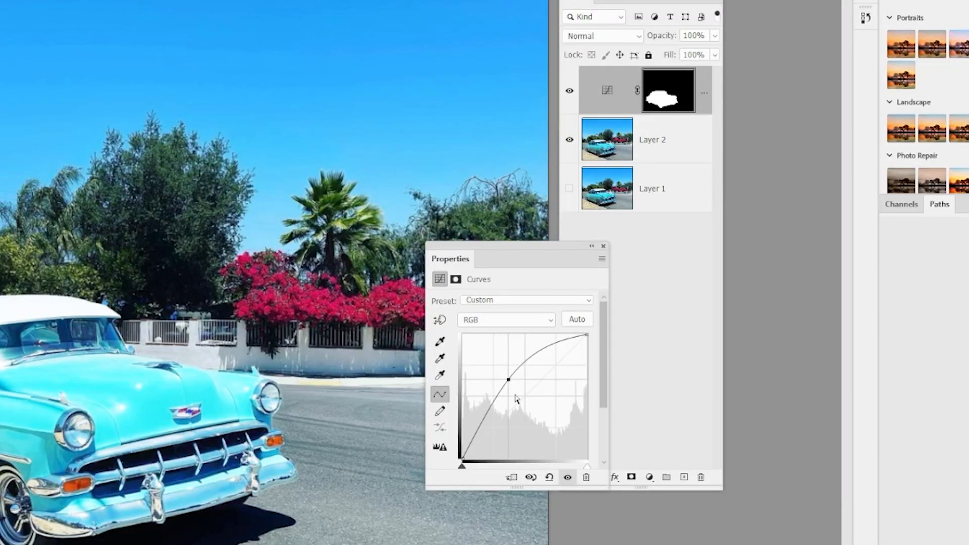
Step: Save the adjusted curve as a Curves preset named carCurve in the Presets > Curves folder
click(601, 259)
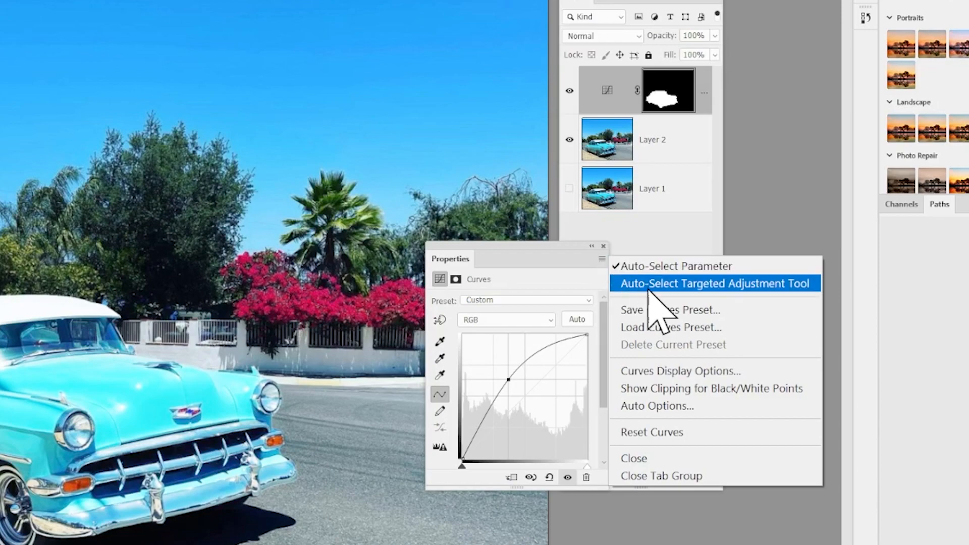
click(684, 312)
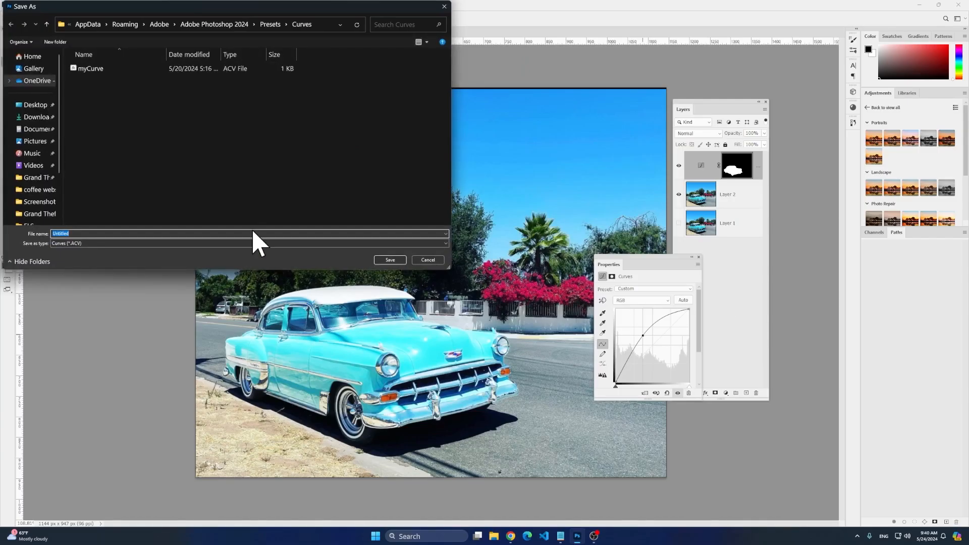
click(131, 234)
key(BackSpace)
key(BackSpace)
key(BackSpace)
key(BackSpace)
text(carCurve)
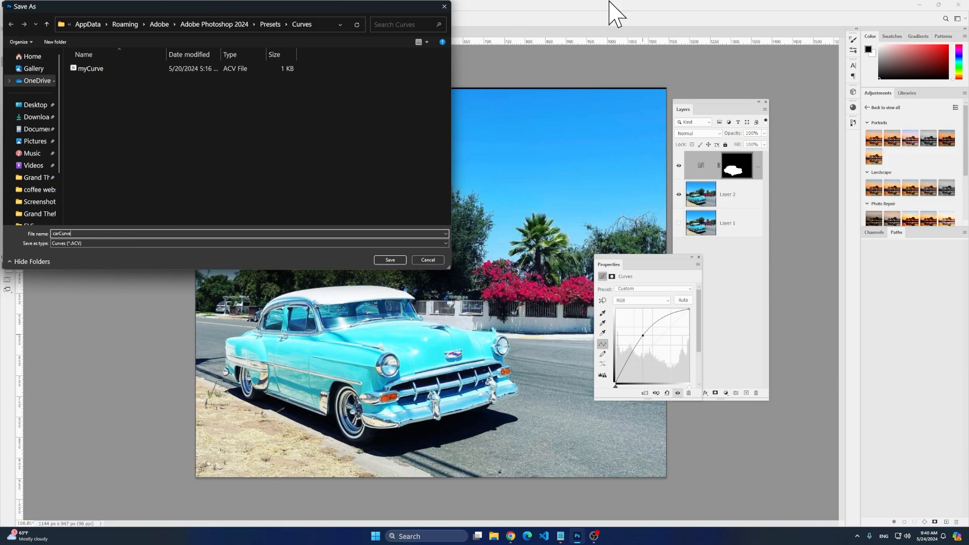
click(391, 261)
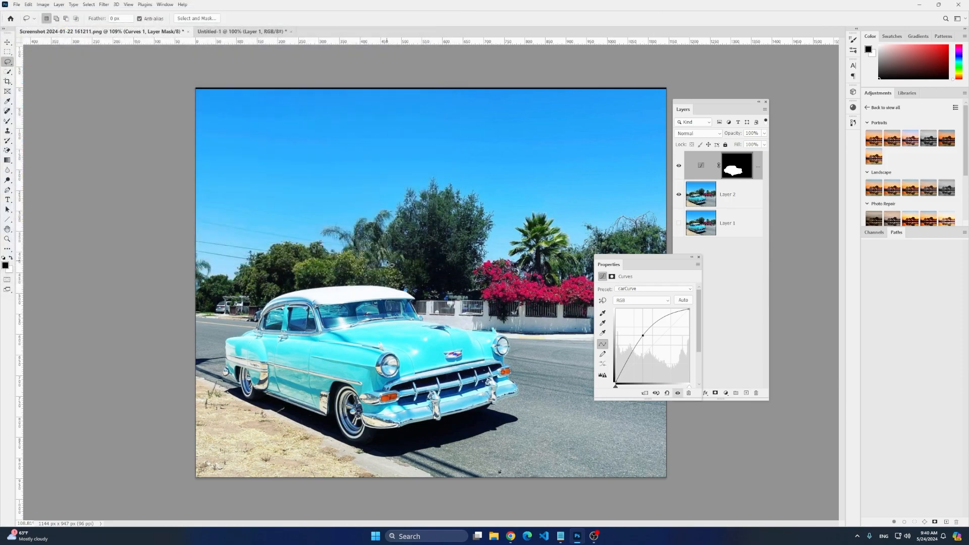
Step: Delete the Curves adjustment layer together with its mask and move the Properties panel clear of the Layers panel
click(738, 253)
click(711, 172)
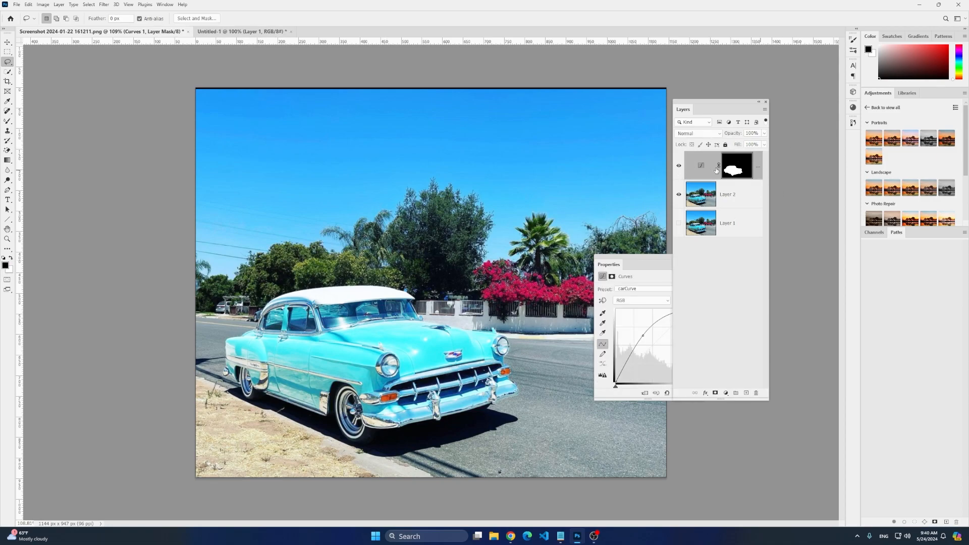
key(Delete)
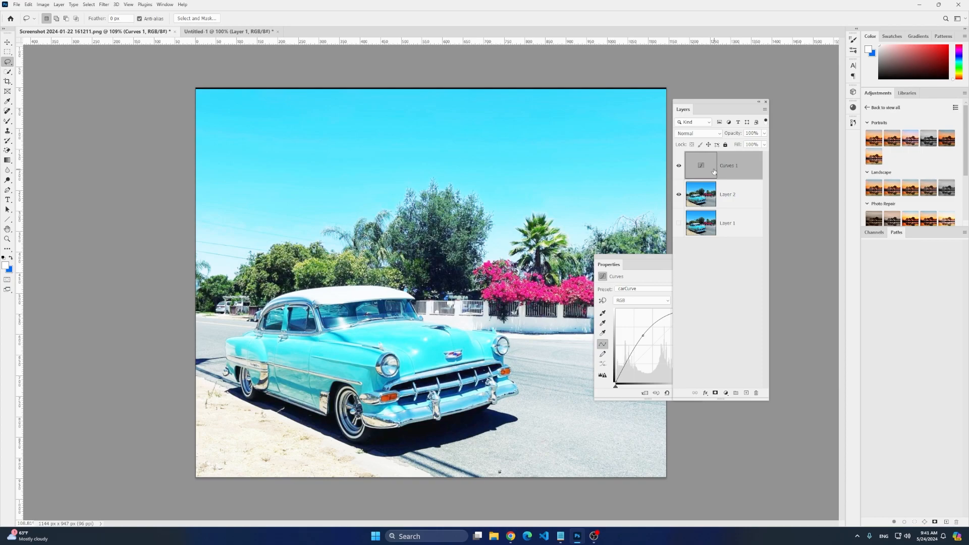
key(Delete)
drag(641, 266, 606, 265)
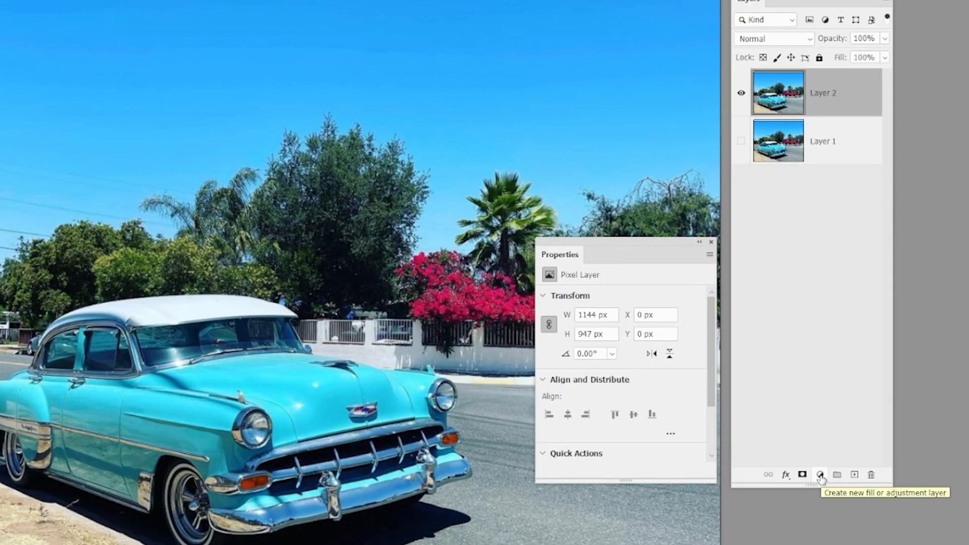
Step: Try the saved carCurve preset on a new Curves adjustment layer covering the whole photo, then undo both changes
click(820, 475)
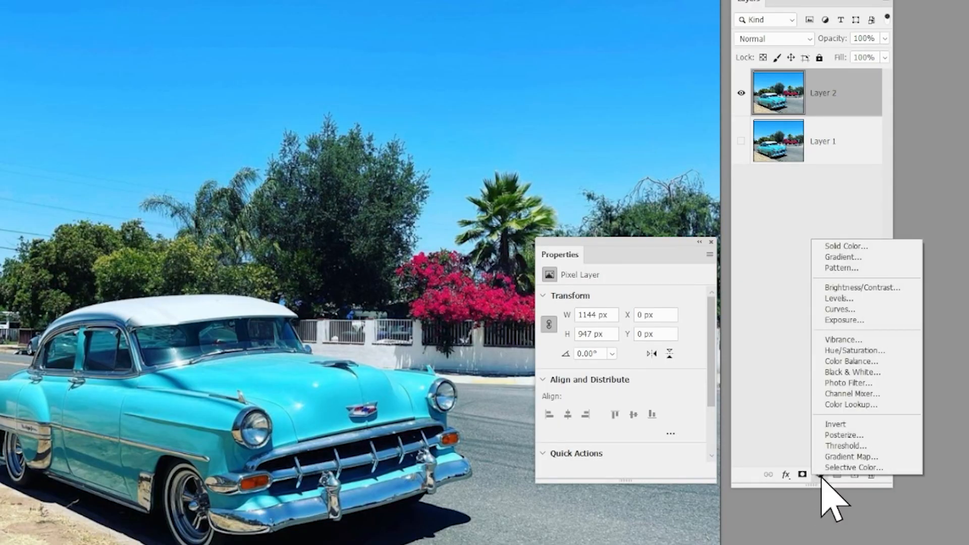
click(849, 310)
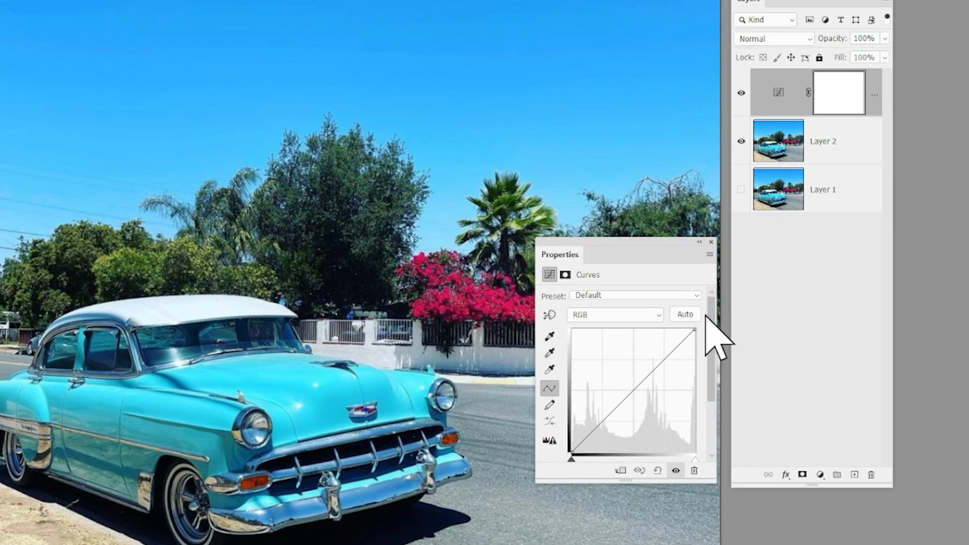
click(710, 255)
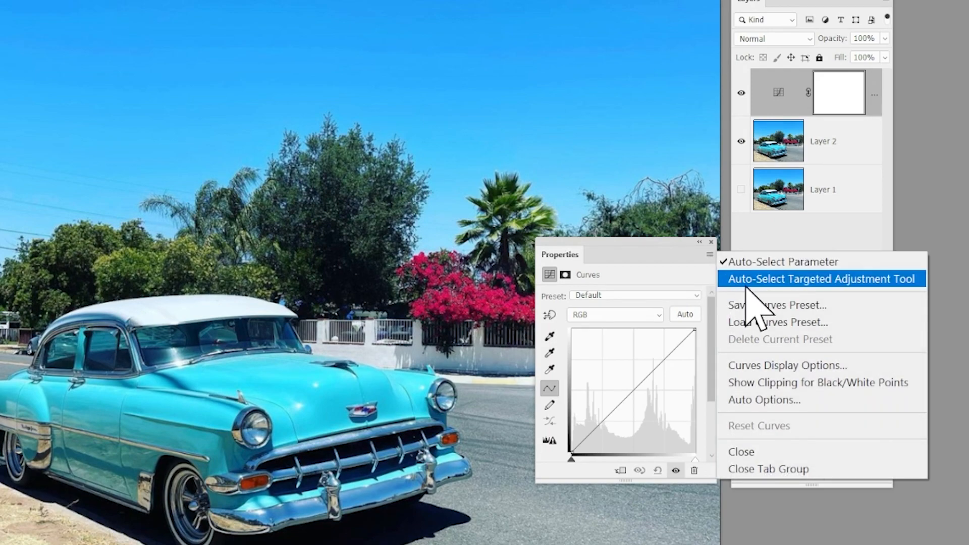
click(792, 329)
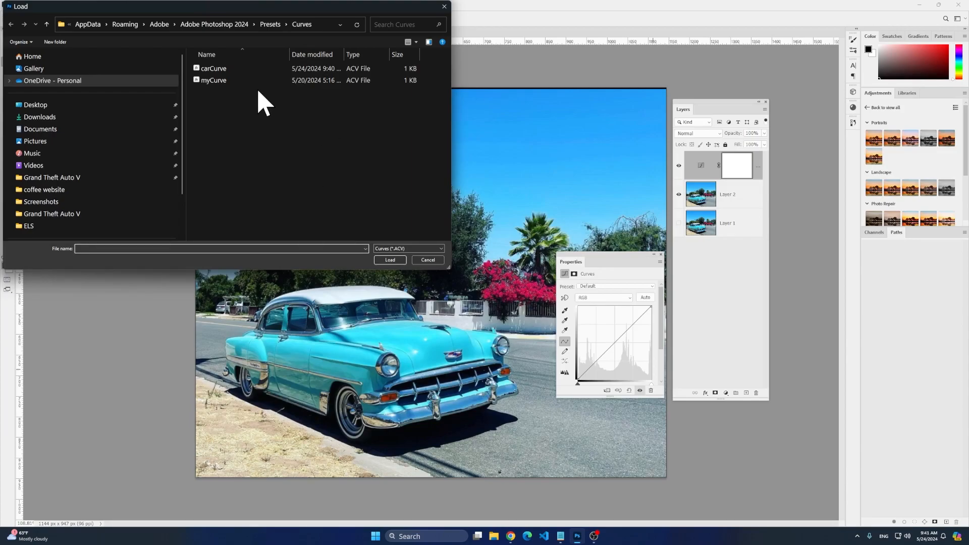
click(216, 69)
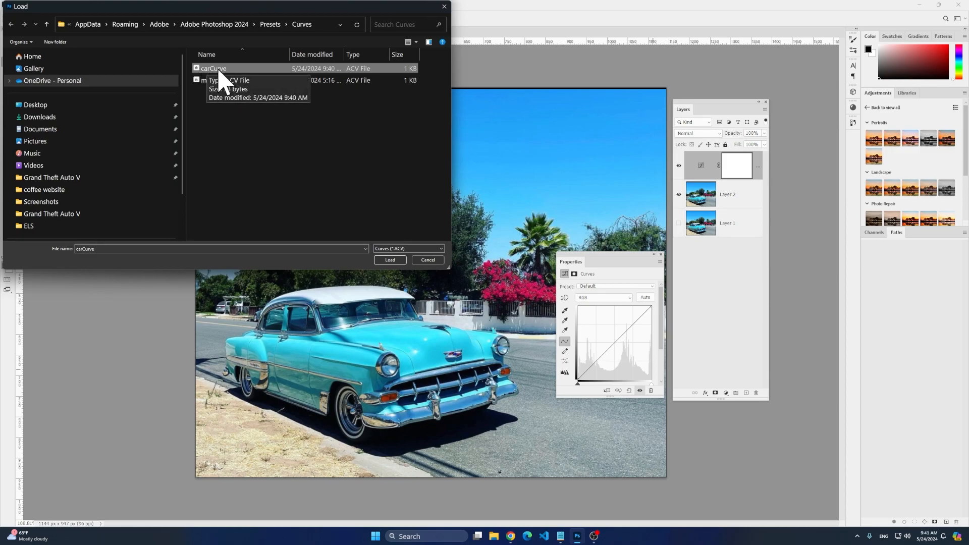
click(391, 260)
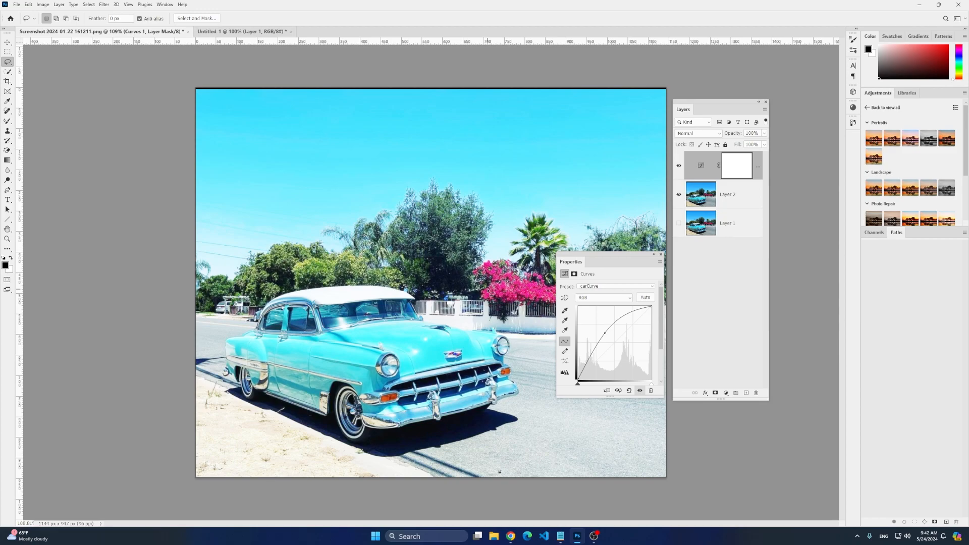
key(ctrl+z)
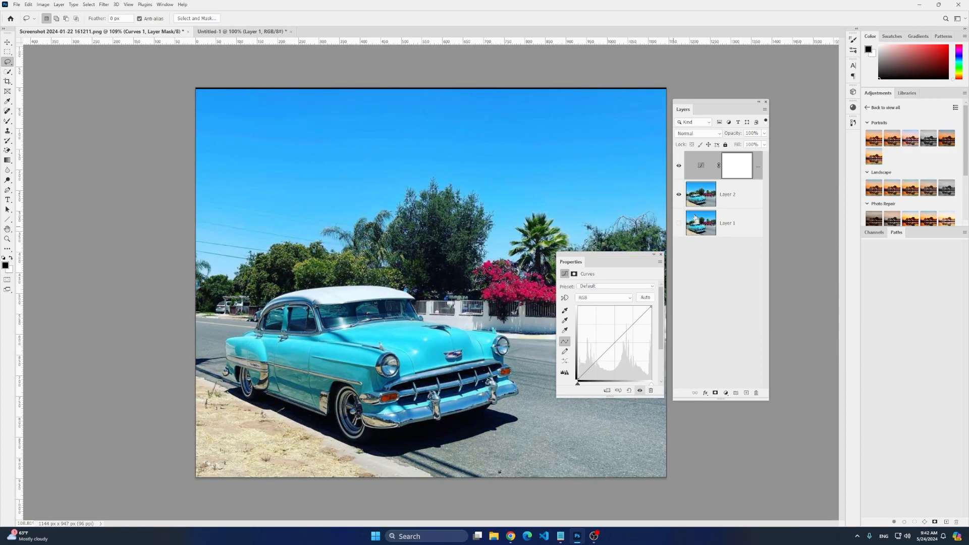
key(ctrl+z)
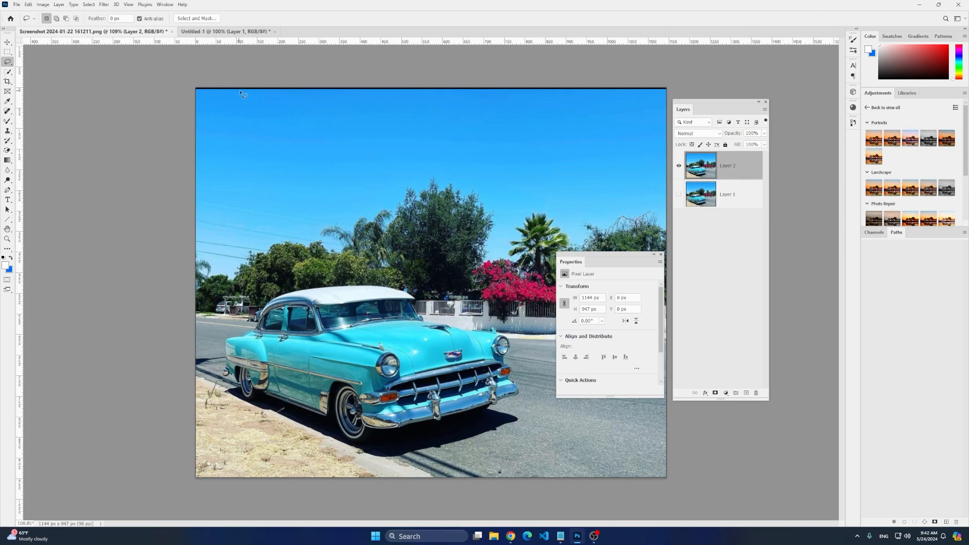
Step: Load the saved "car" channel as a new selection around the car
click(89, 5)
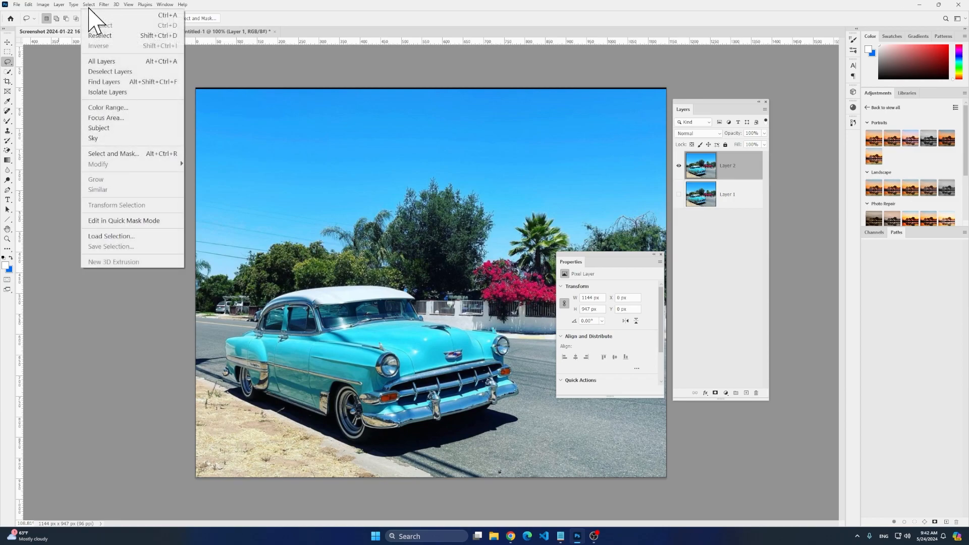
click(138, 236)
click(489, 164)
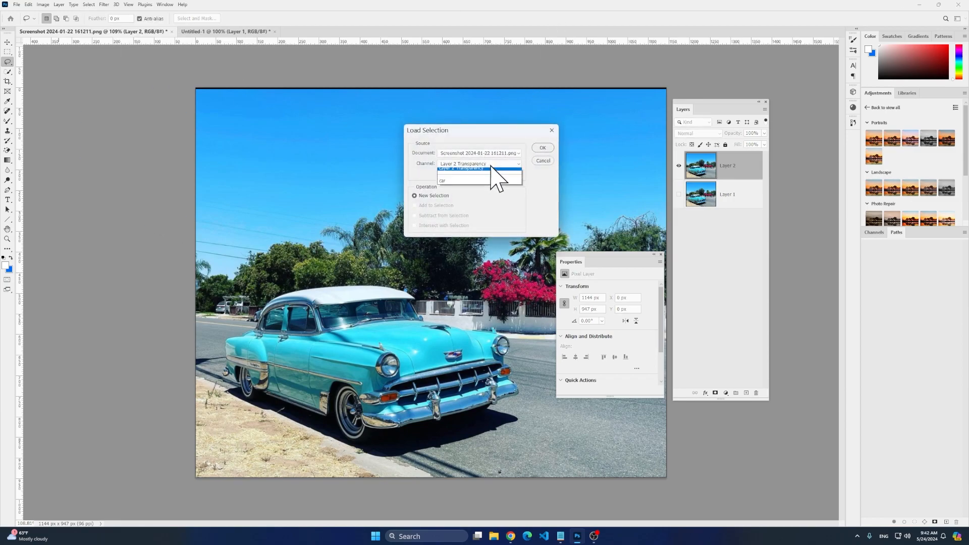
click(475, 180)
click(543, 148)
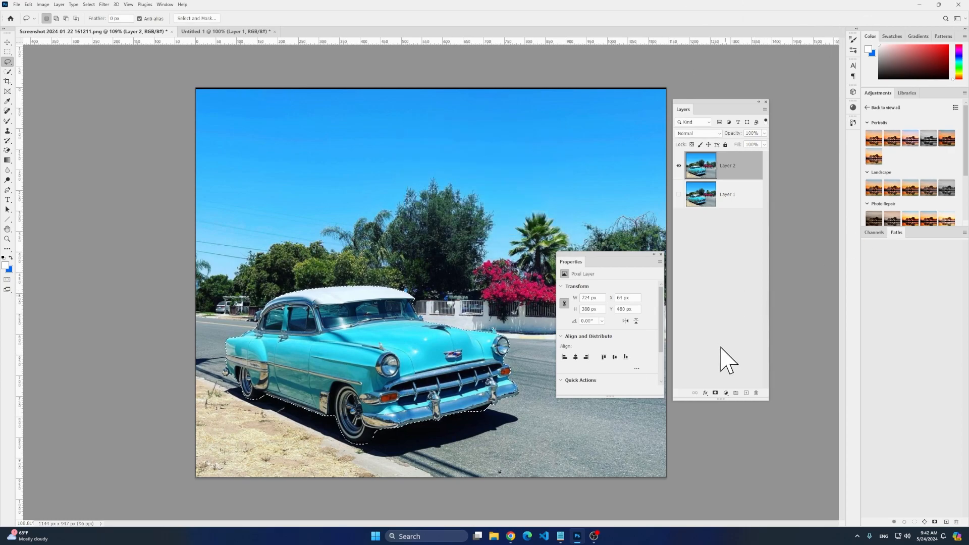
Step: Add a Curves adjustment layer masked to the car selection and load the carCurve preset into it
click(726, 393)
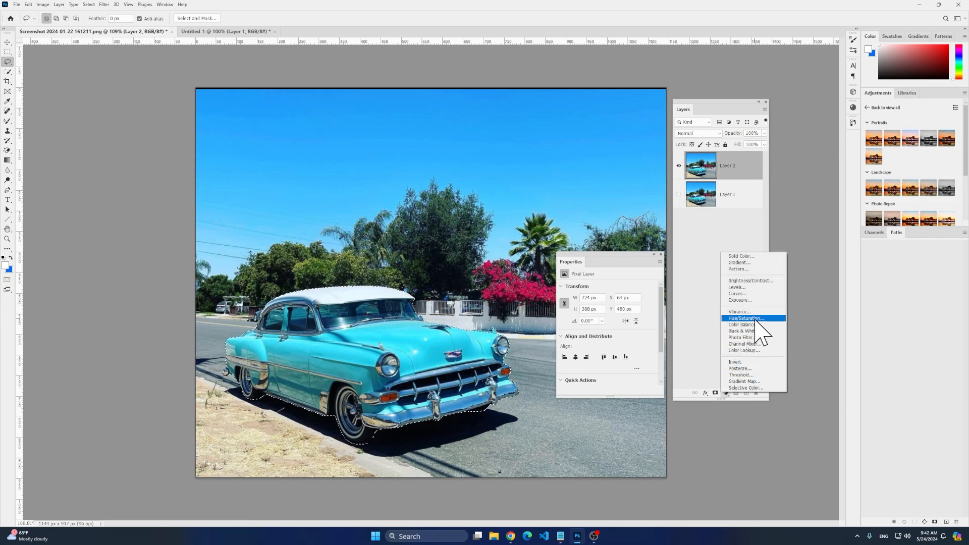
click(756, 294)
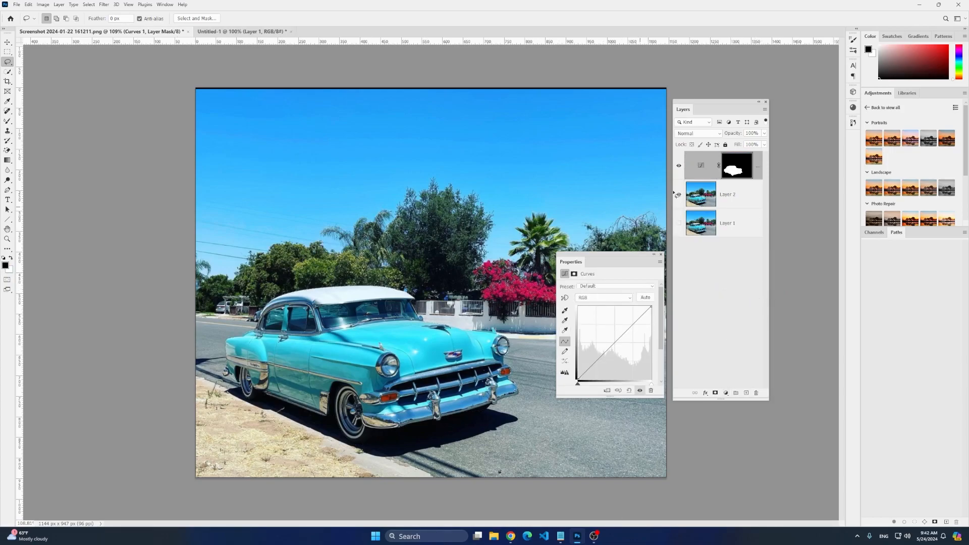
click(660, 262)
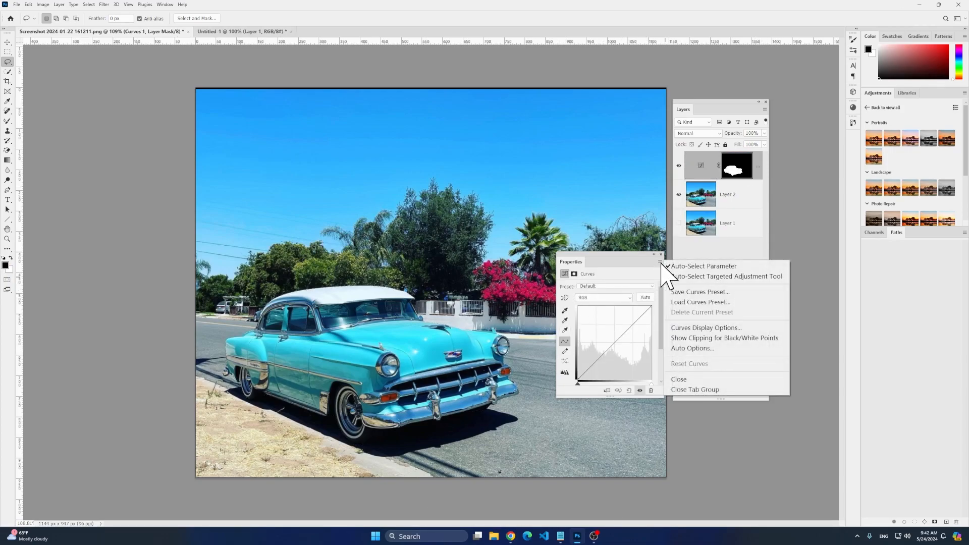
click(704, 305)
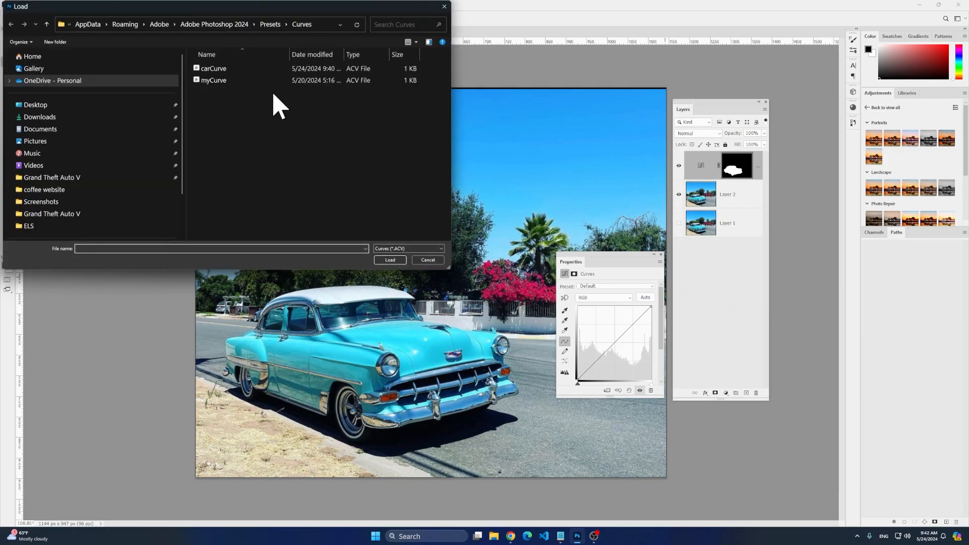
click(232, 69)
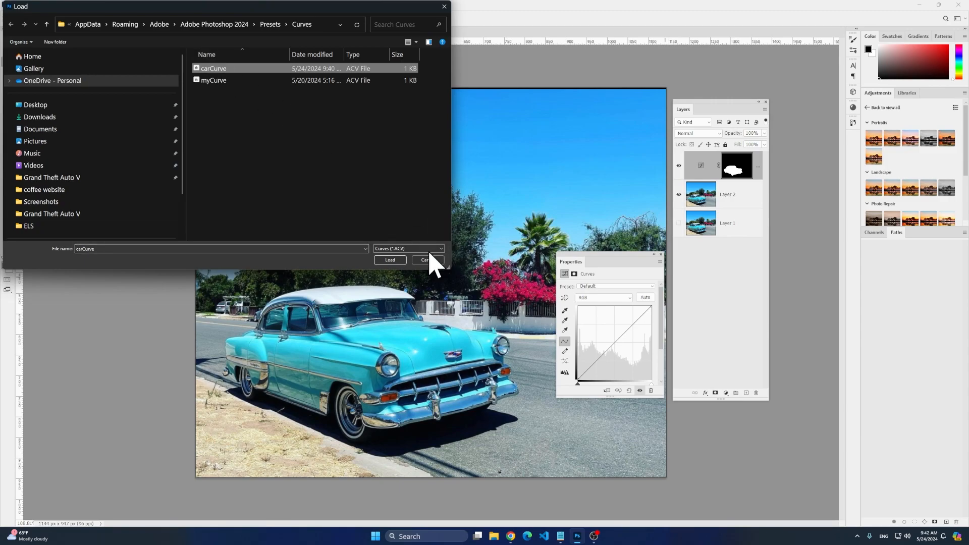
click(392, 261)
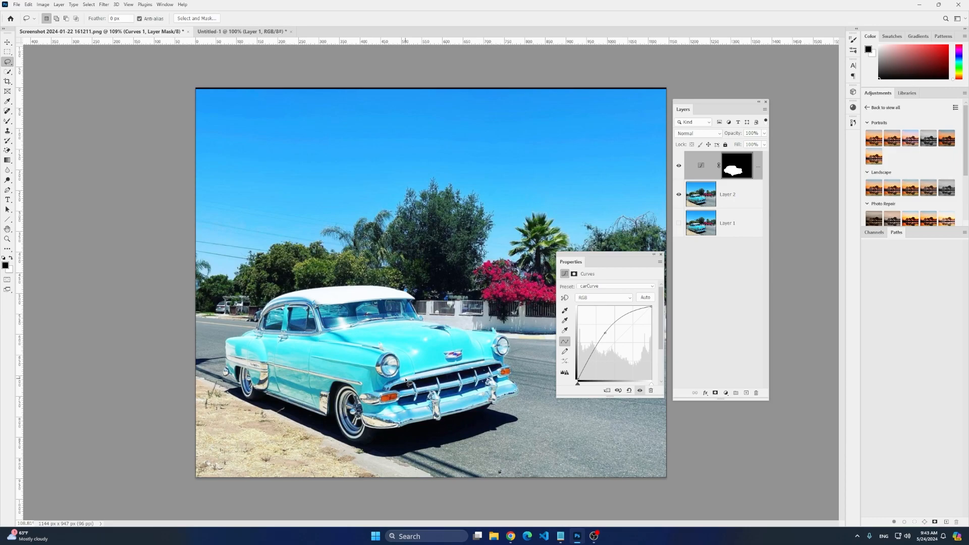
click(652, 286)
click(650, 286)
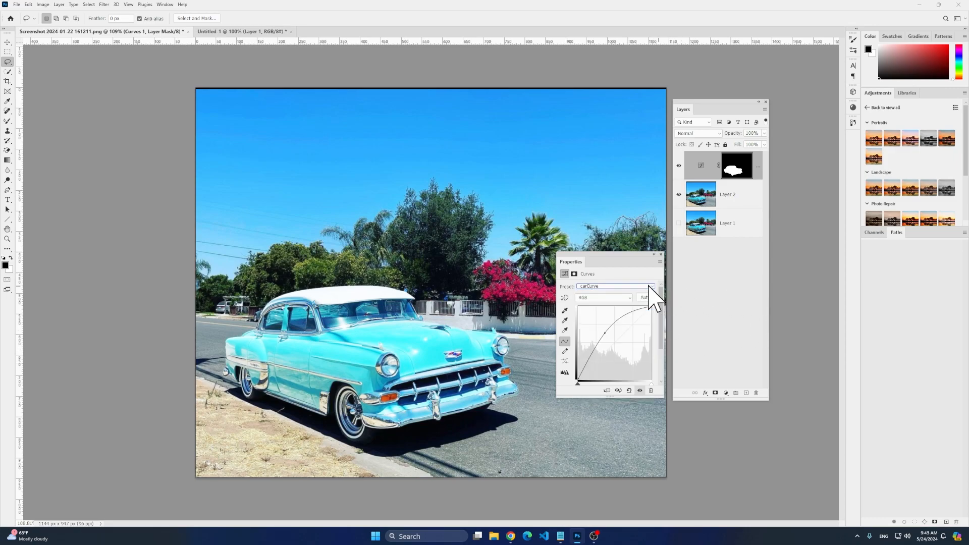